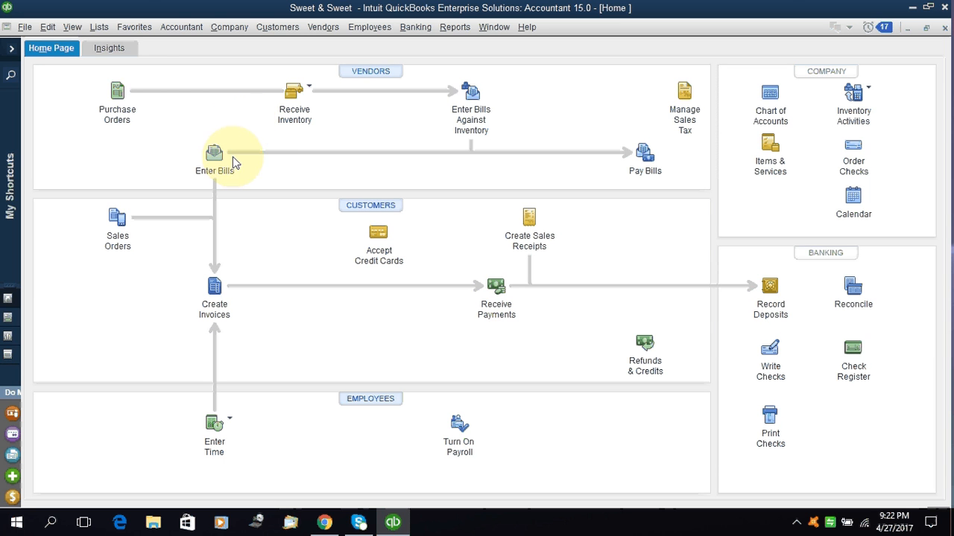
Go to the Home page from the expanded shortcuts list and collapse the list again.
click(12, 51)
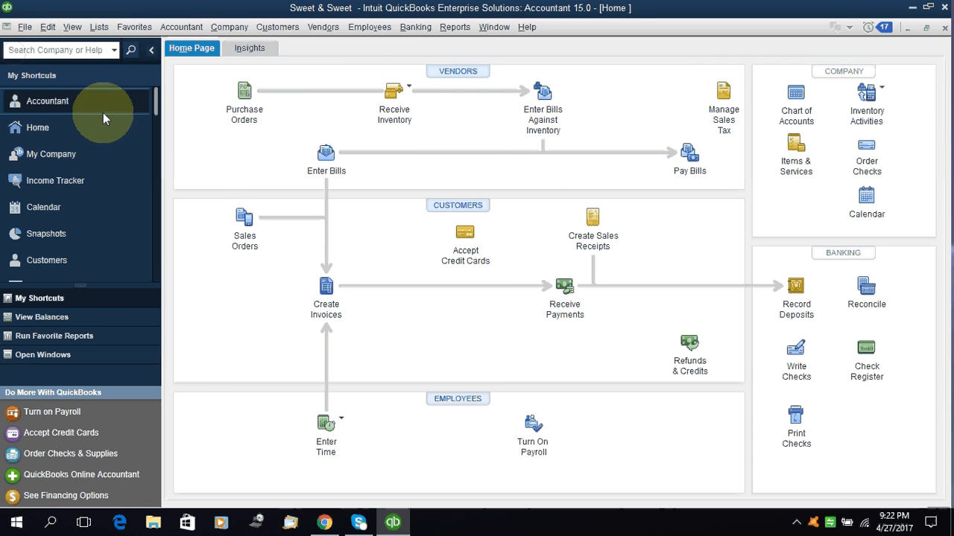
click(48, 131)
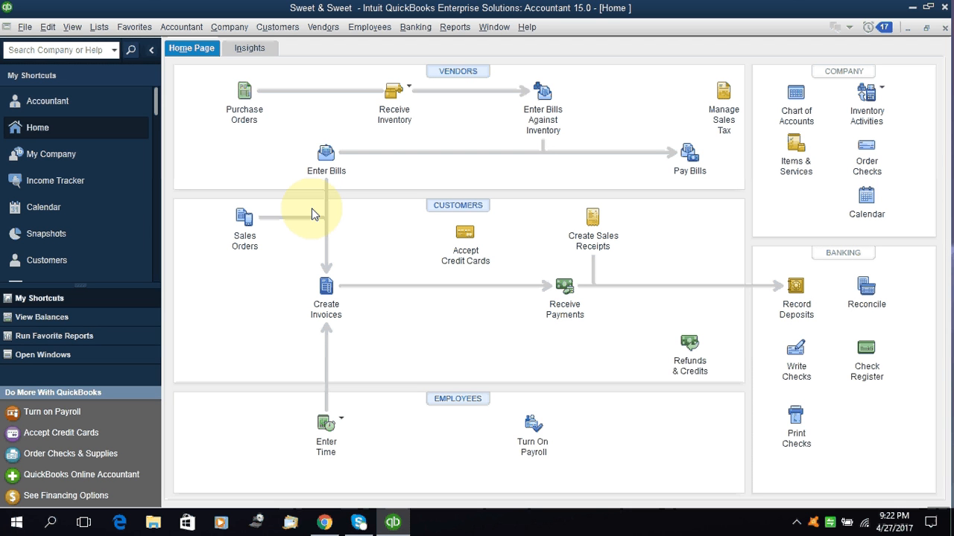
click(151, 50)
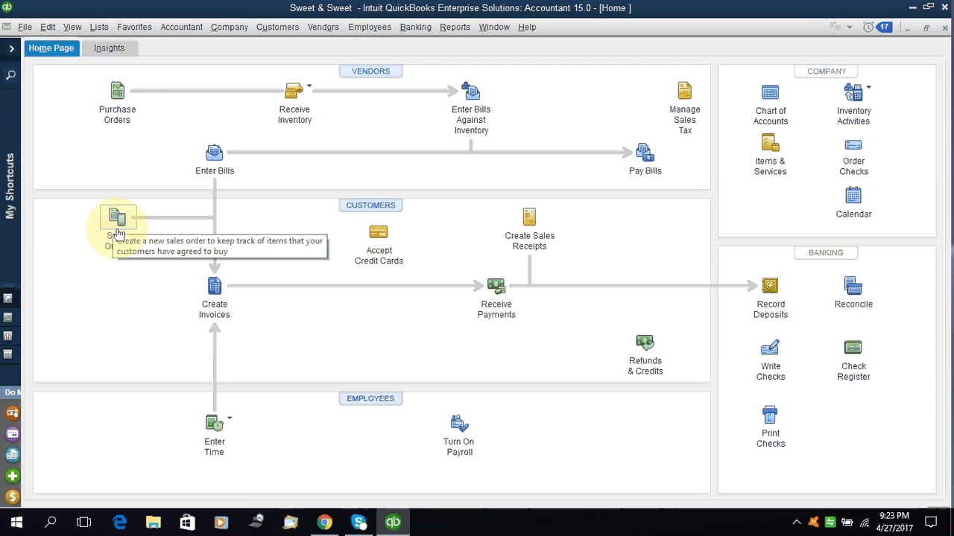
click(296, 30)
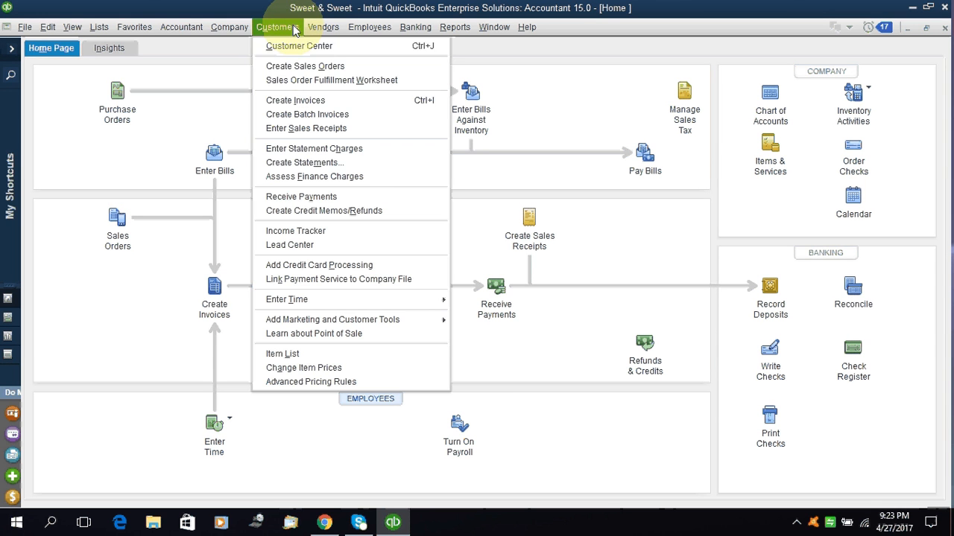
click(298, 67)
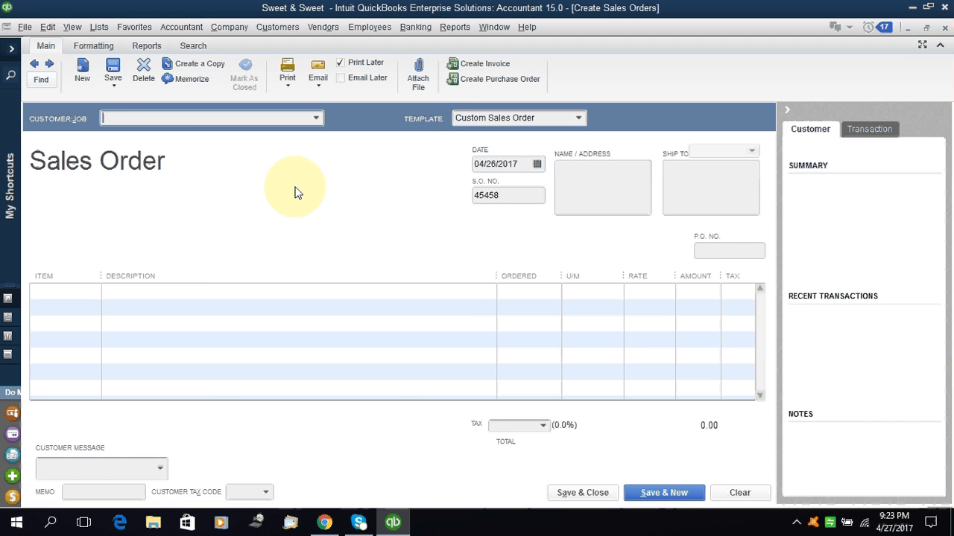
key(Escape)
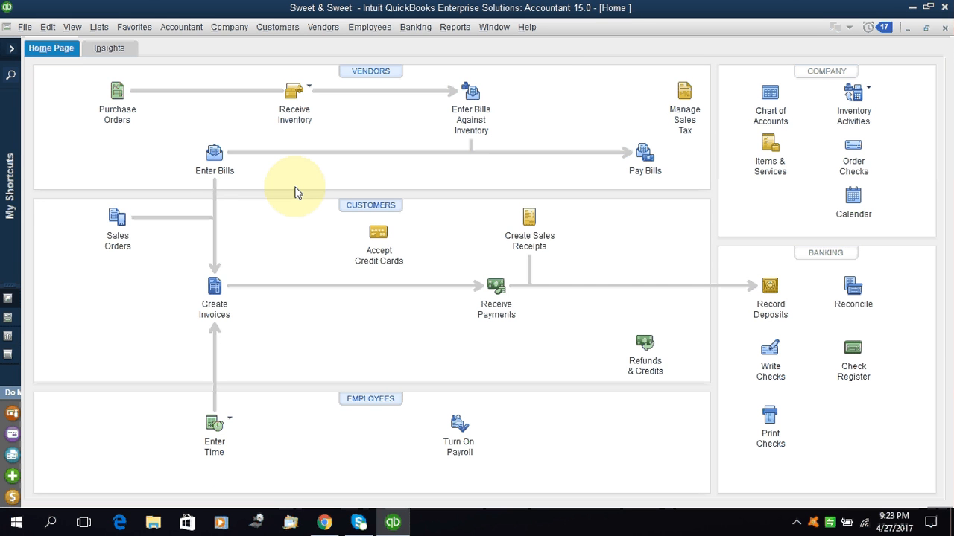
Create a new sales order from the Home page and assign it to the customer Bob & Co.
click(121, 220)
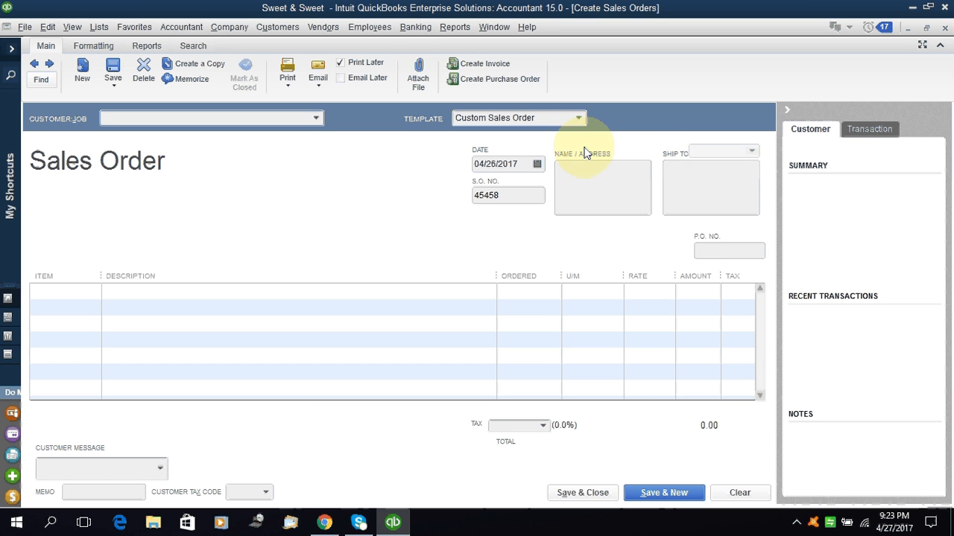
click(316, 118)
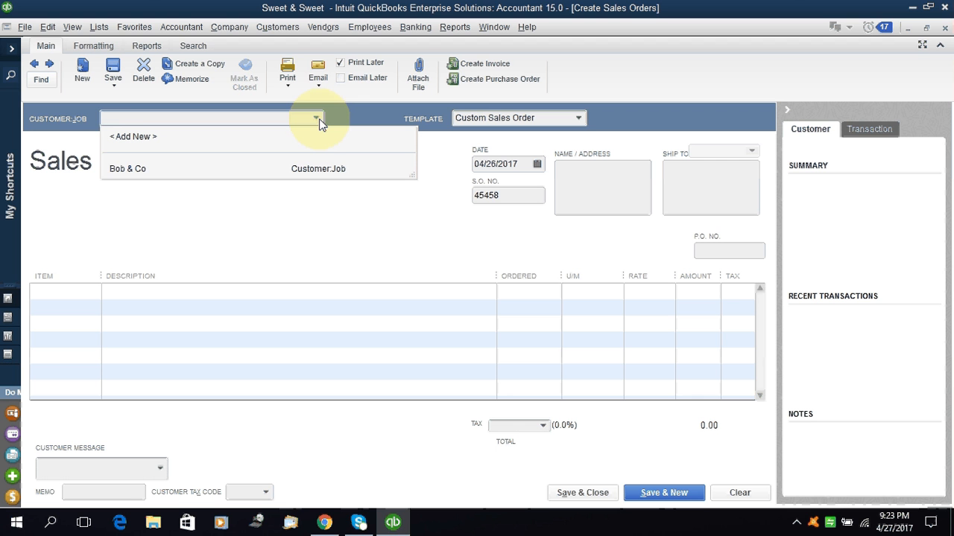
click(231, 171)
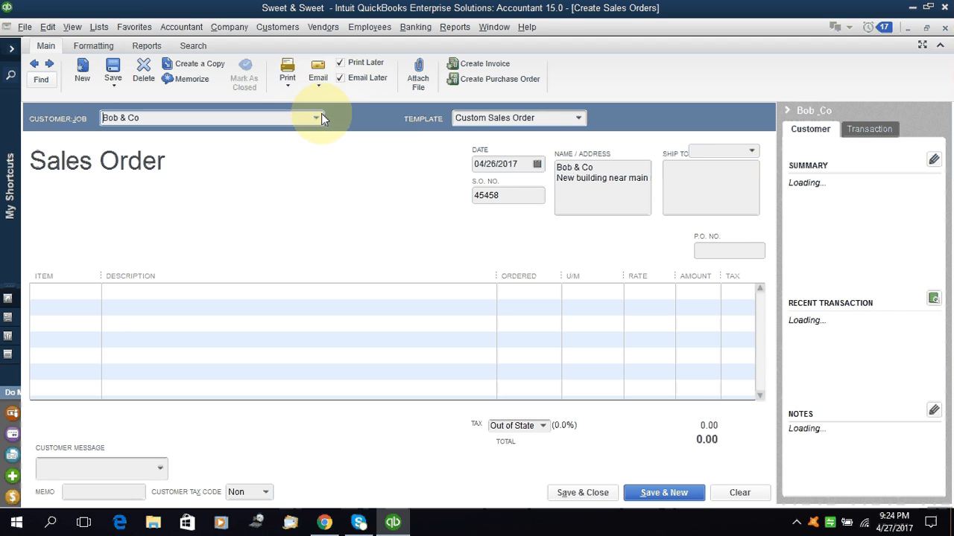
click(317, 119)
click(316, 120)
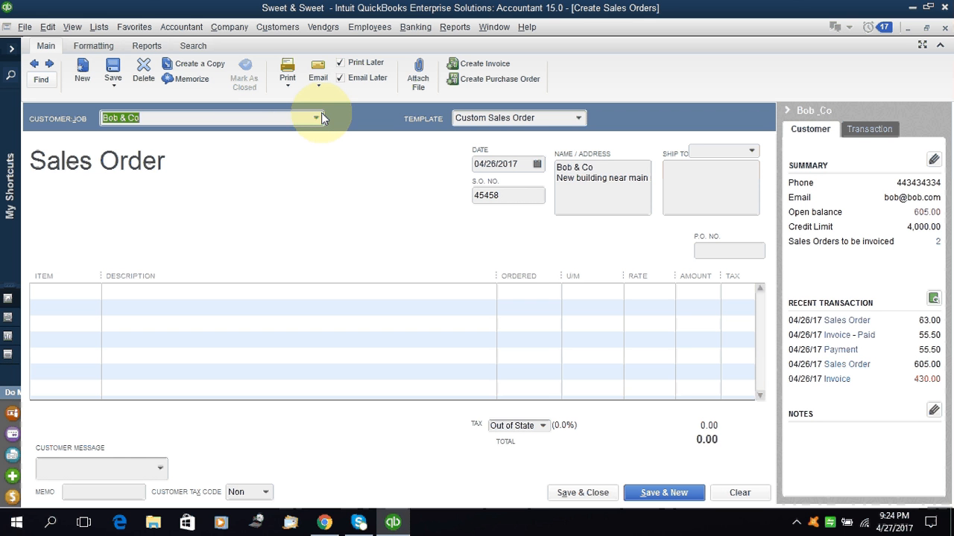
Review the available sales order templates and choose the Custom Sales Order template.
click(581, 118)
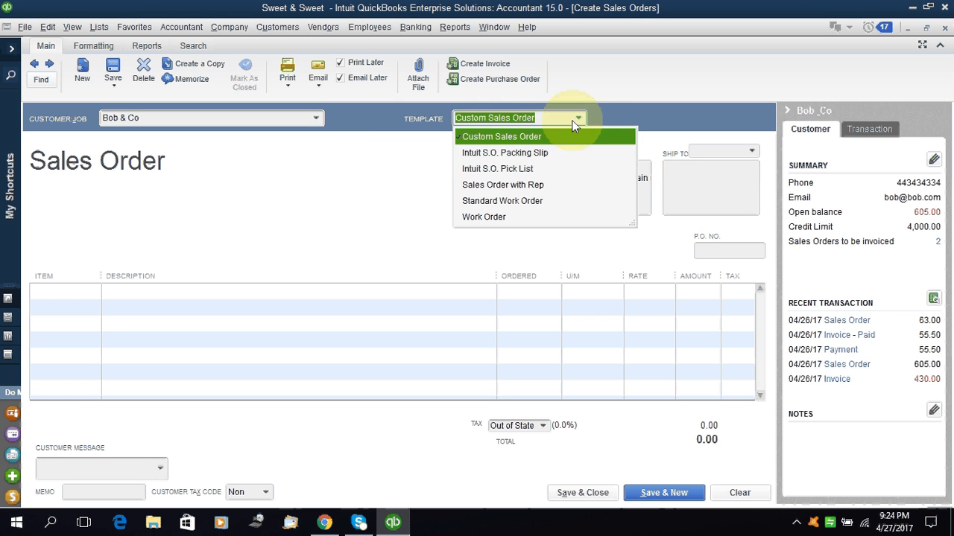
click(578, 119)
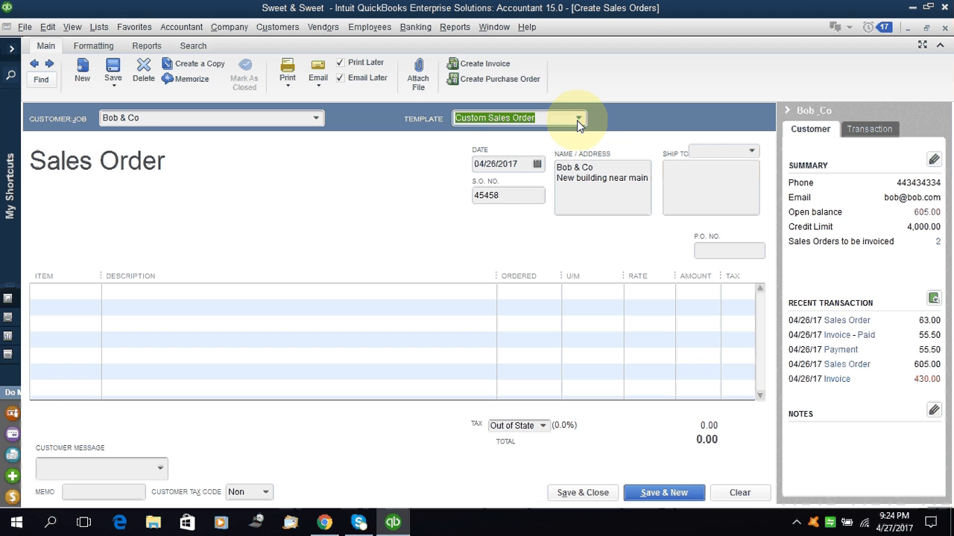
click(578, 120)
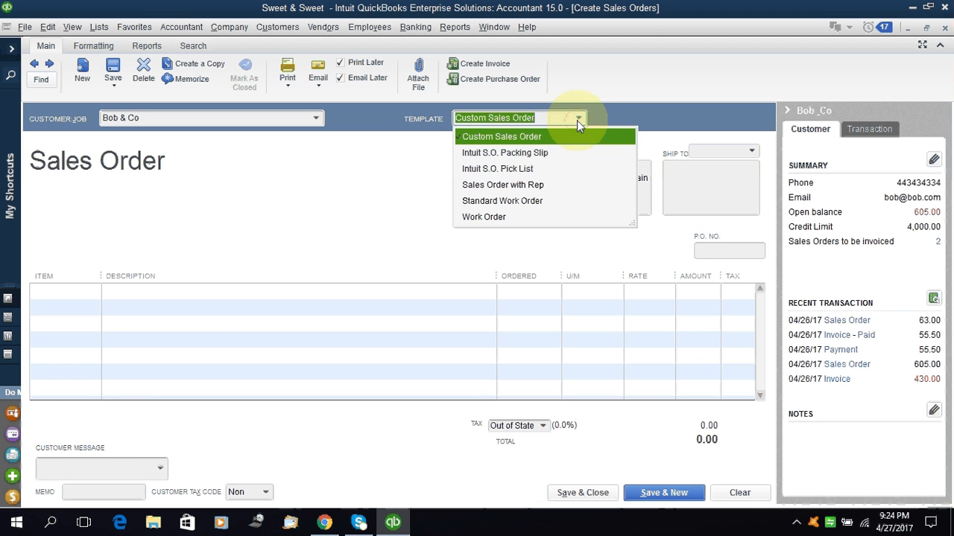
click(535, 136)
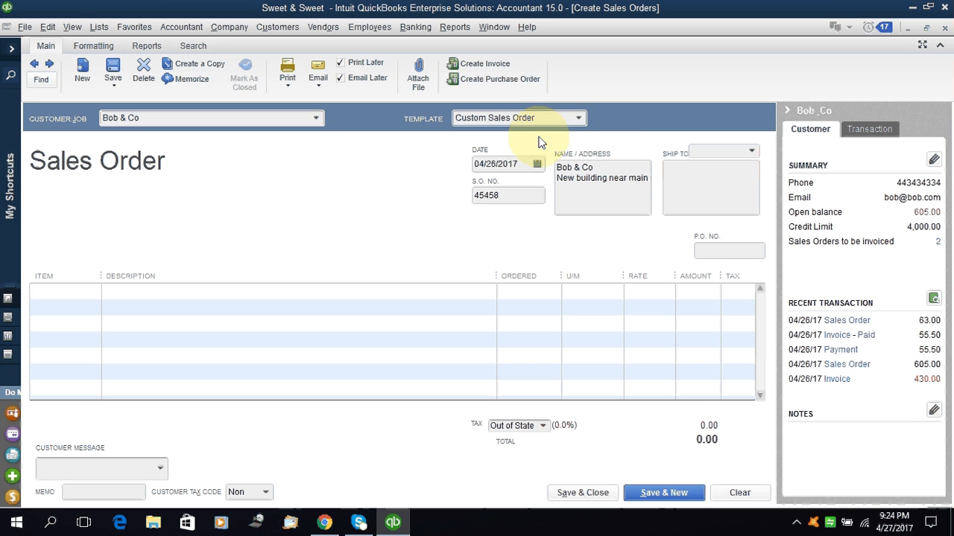
click(577, 117)
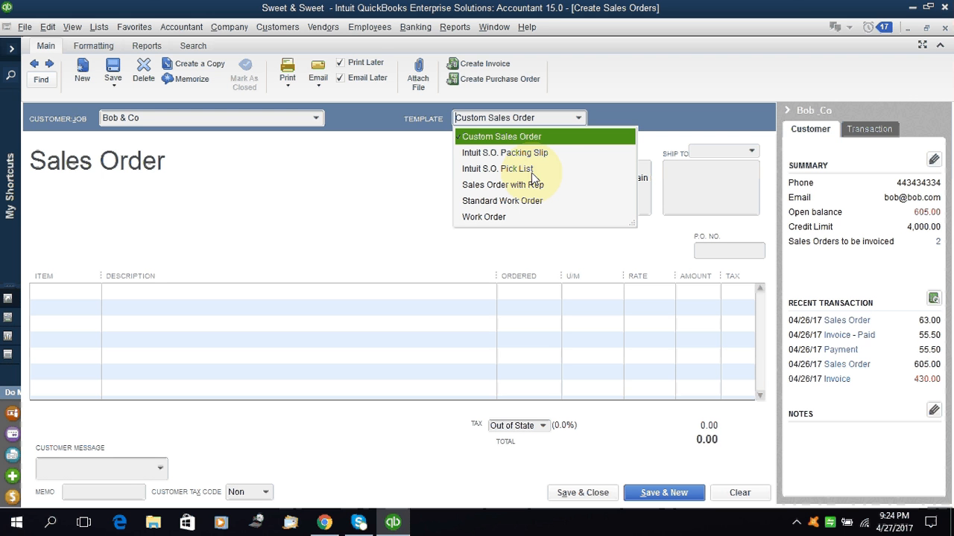
click(410, 171)
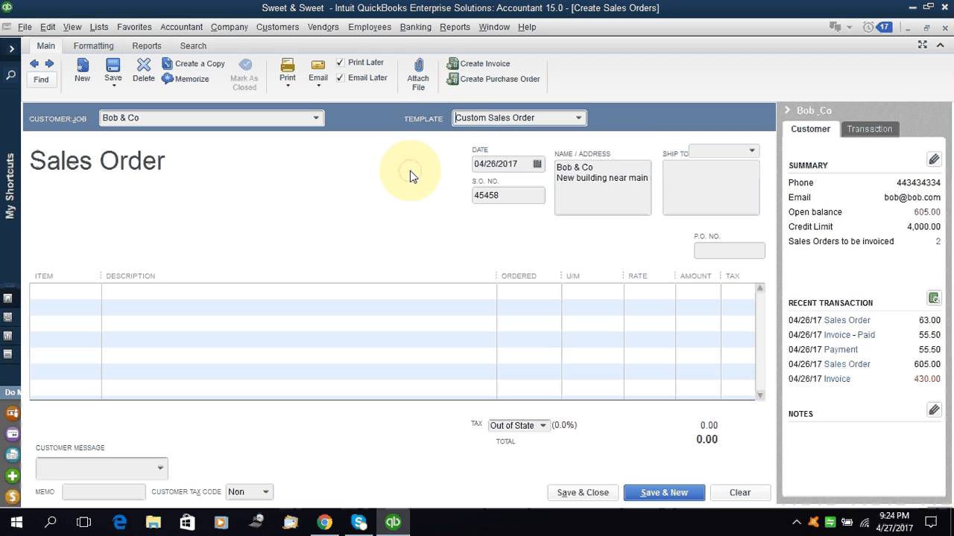
Check the sales order's date, ship-to address and order number fields, and fill in the purchase order number.
click(515, 165)
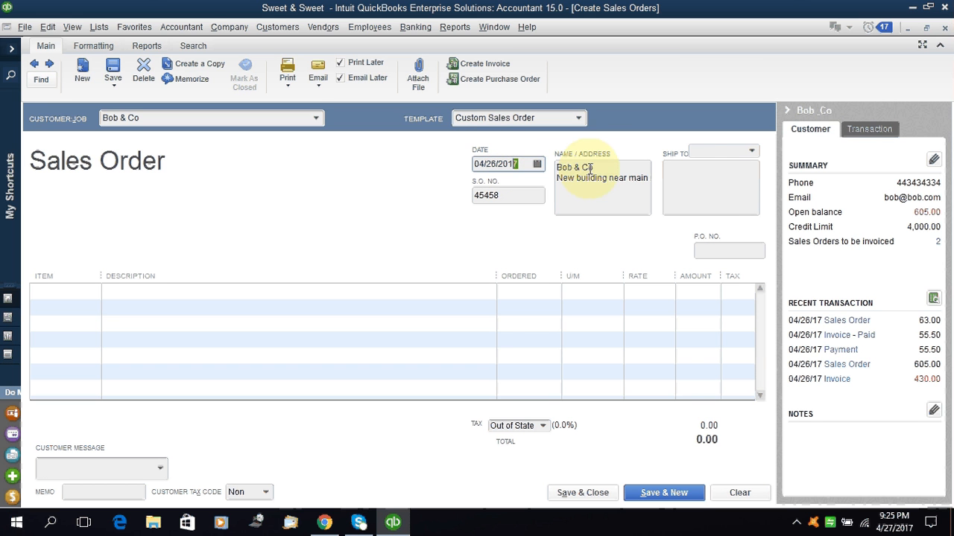
click(753, 152)
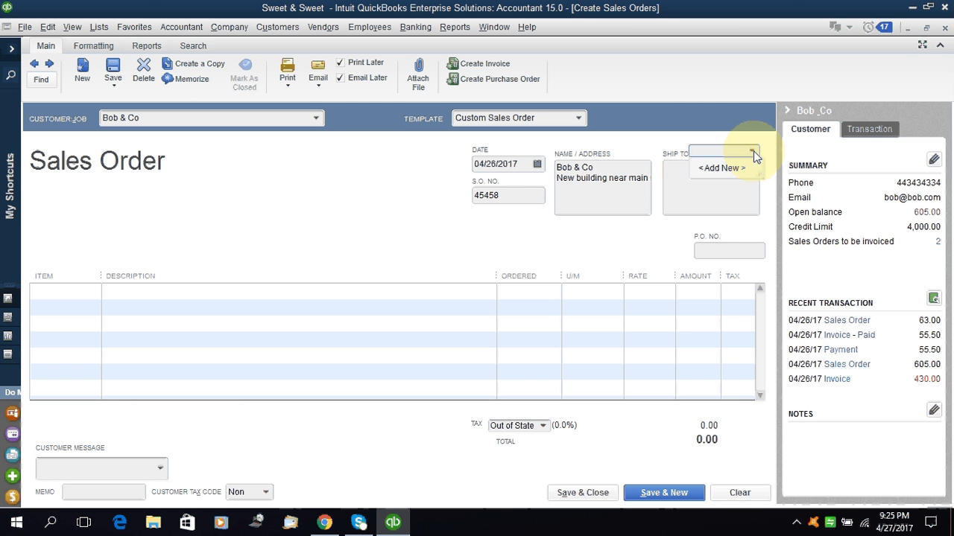
click(681, 186)
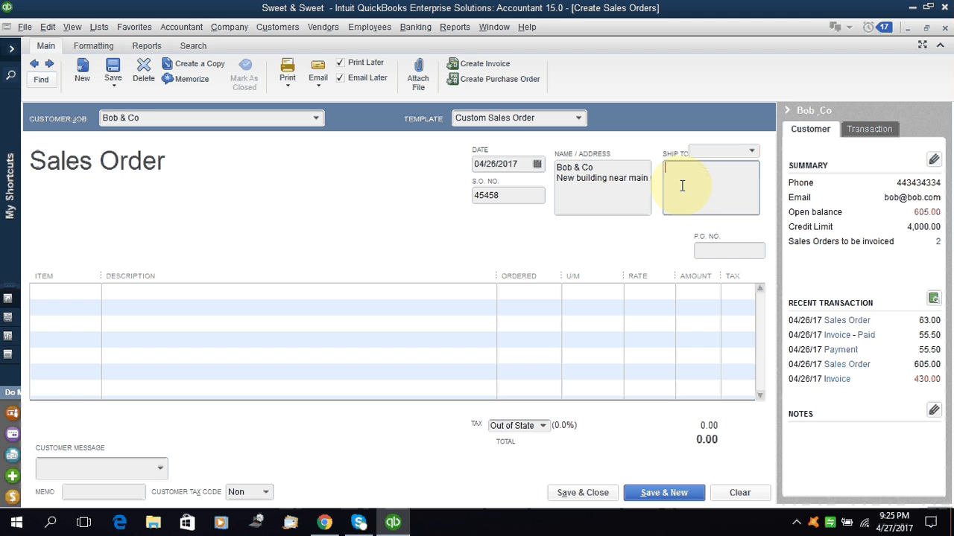
click(514, 195)
drag(515, 195, 473, 196)
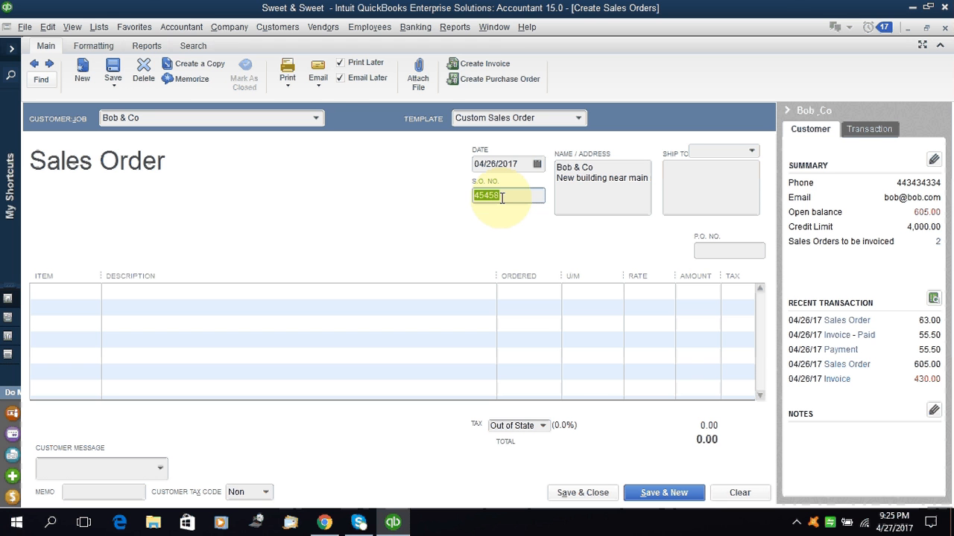
click(720, 249)
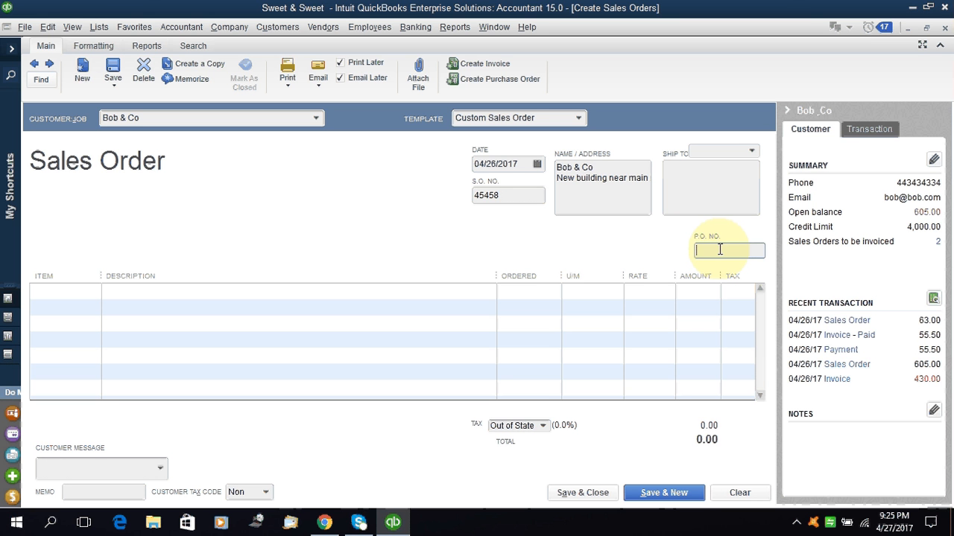
text(565656)
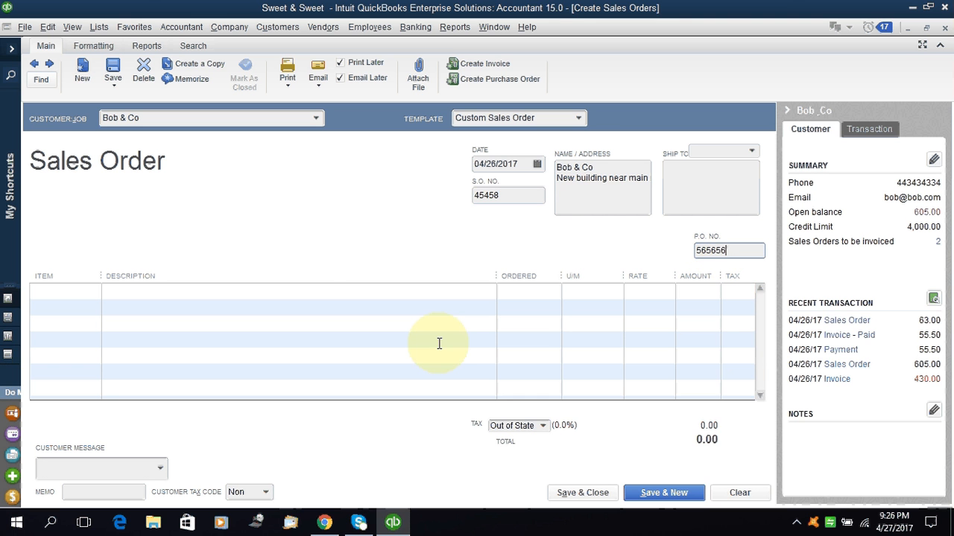
Add the Candy item to the first line of the sales order with an ordered quantity of 35 ea.
click(82, 296)
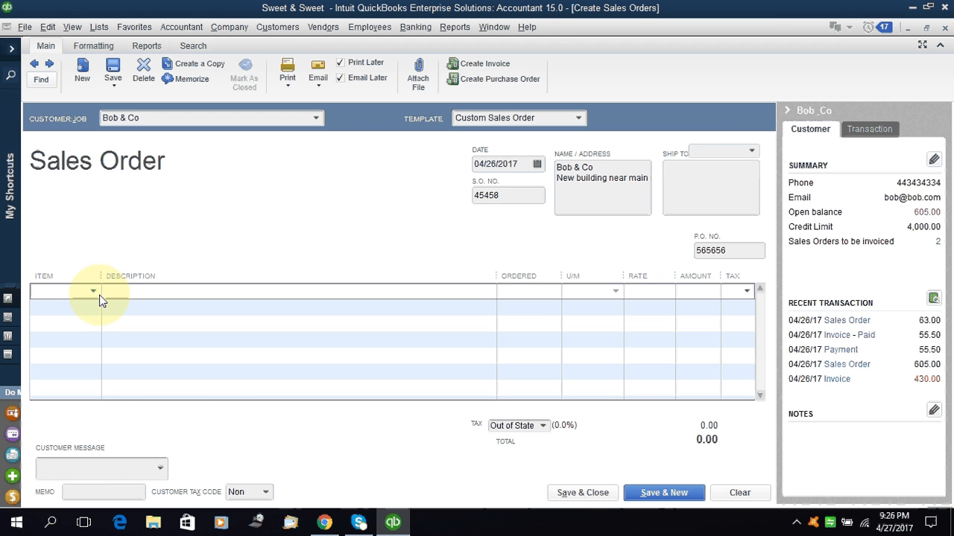
text(Candy)
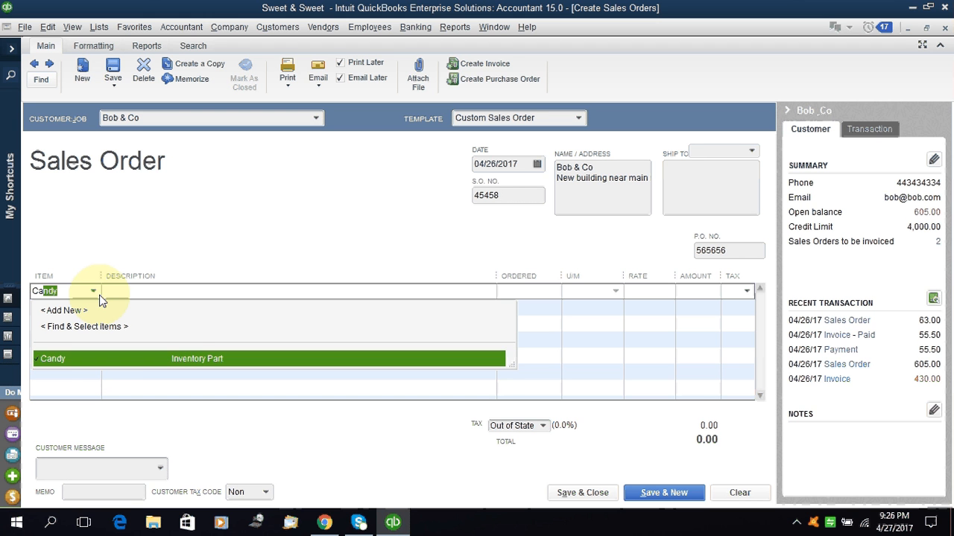
click(48, 361)
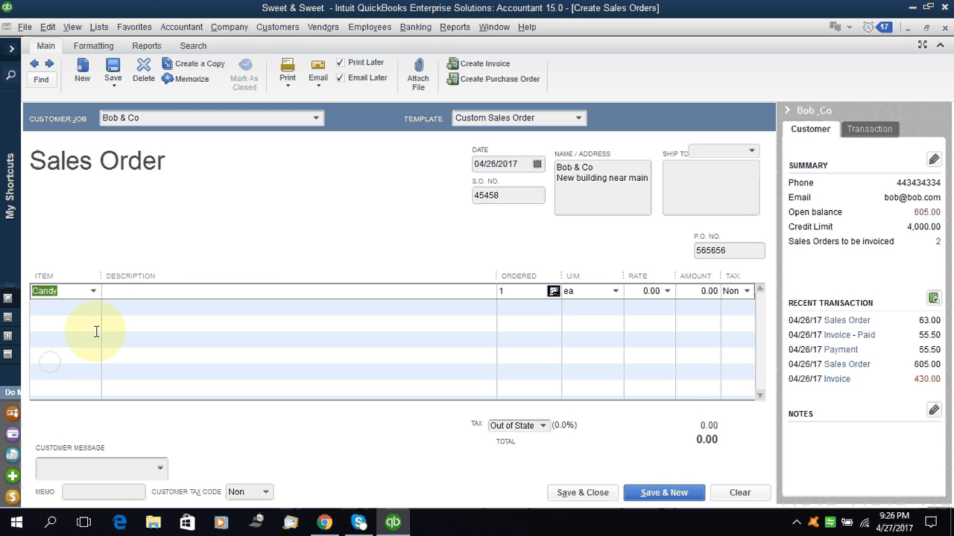
click(225, 297)
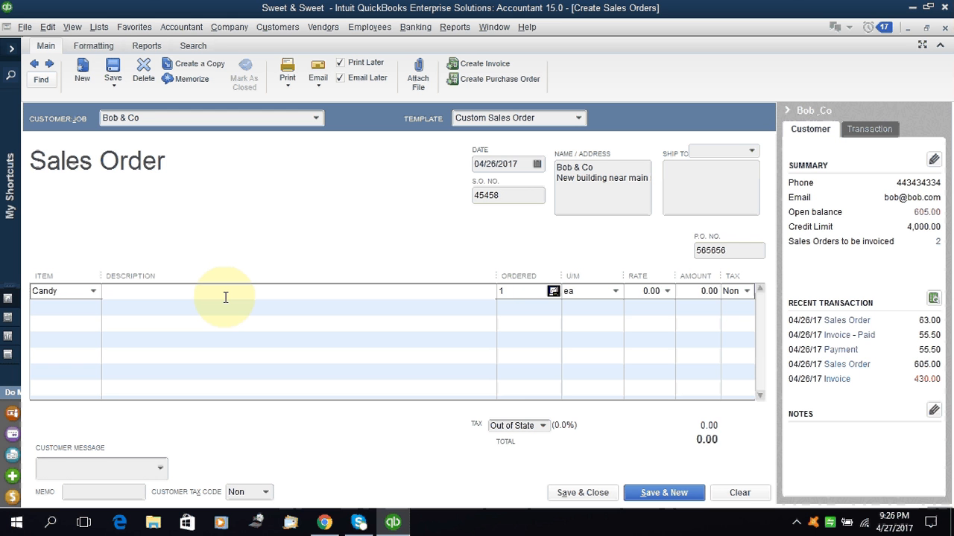
click(514, 291)
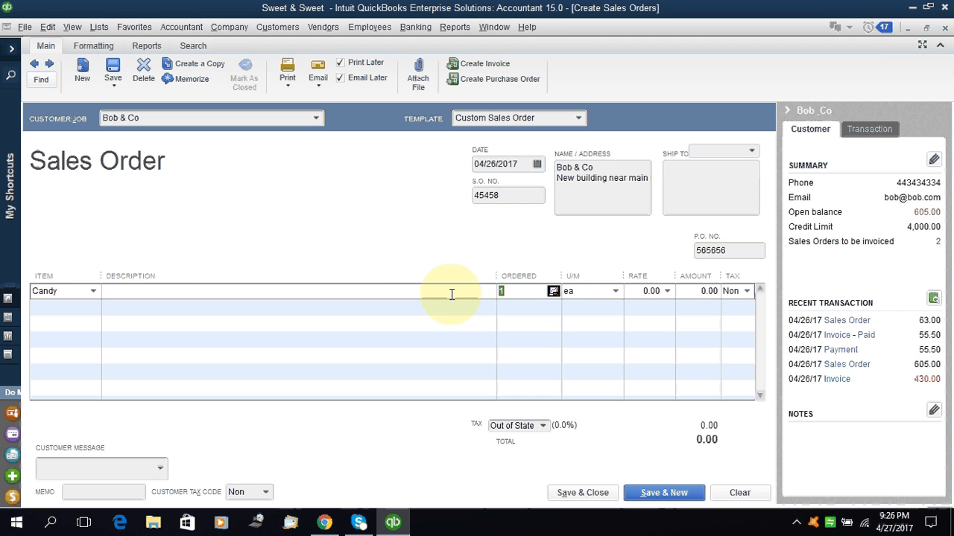
text(35)
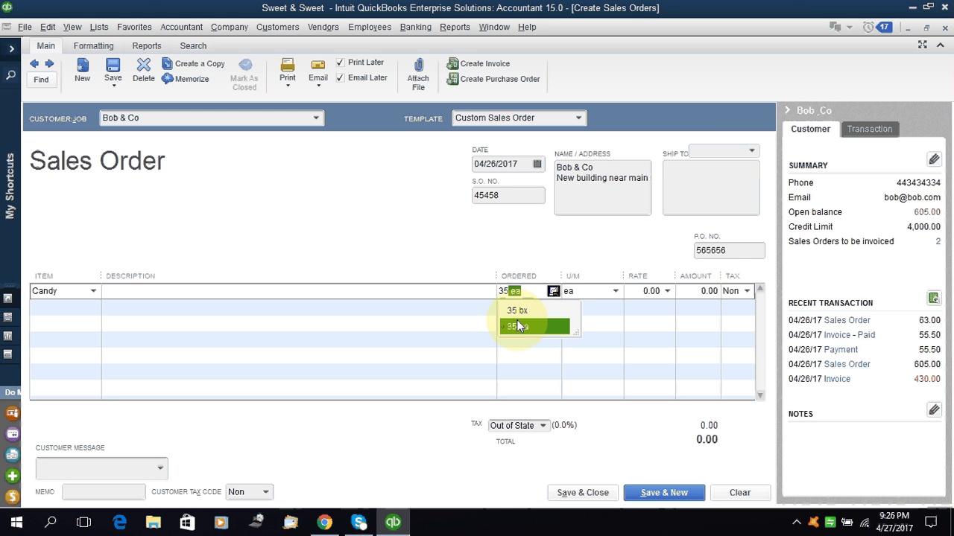
click(518, 326)
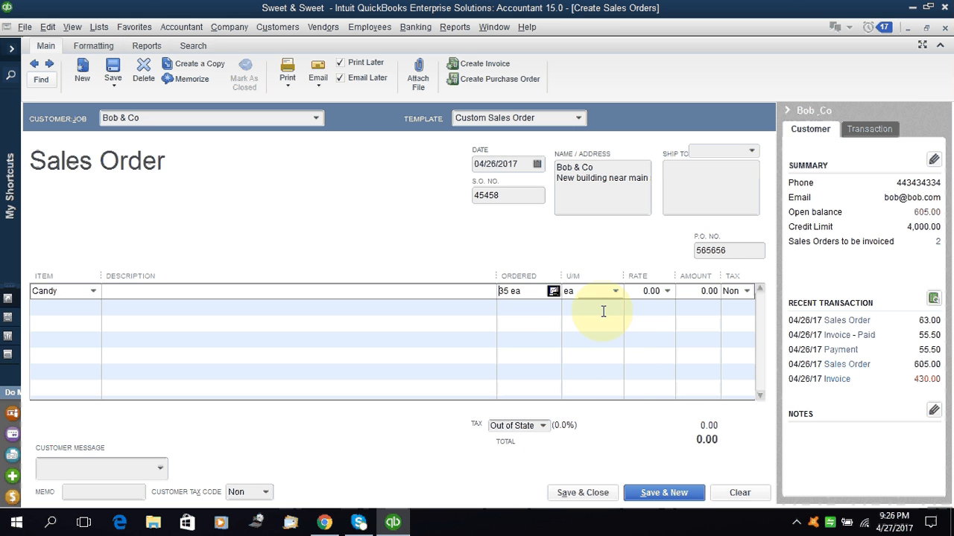
Set the Candy line's rate to price level A, 1.50, and update the line amount.
click(647, 292)
text(17)
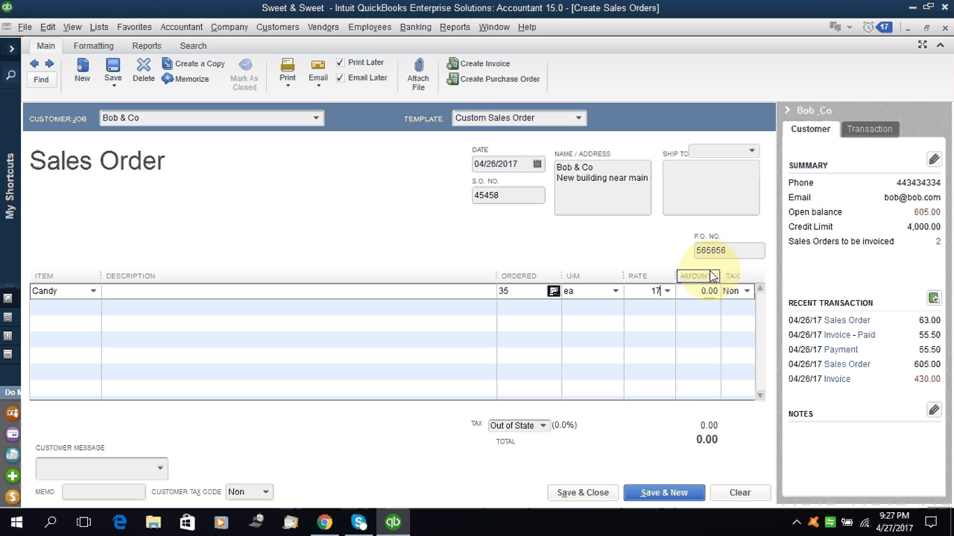
click(667, 292)
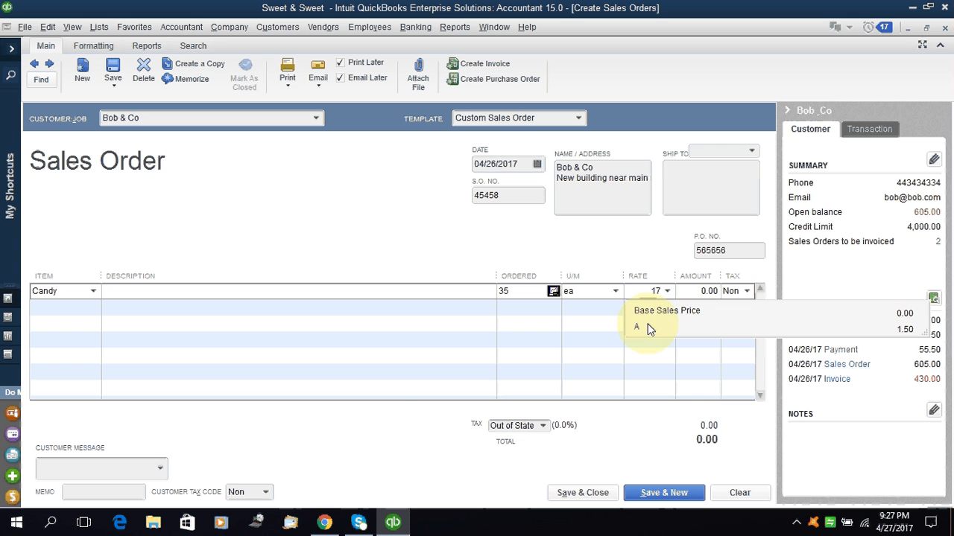
click(647, 328)
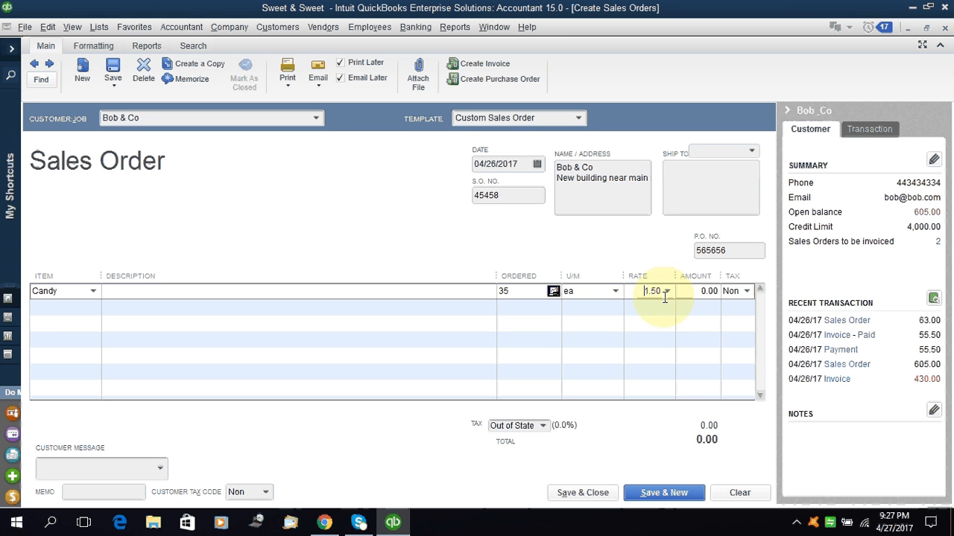
click(666, 291)
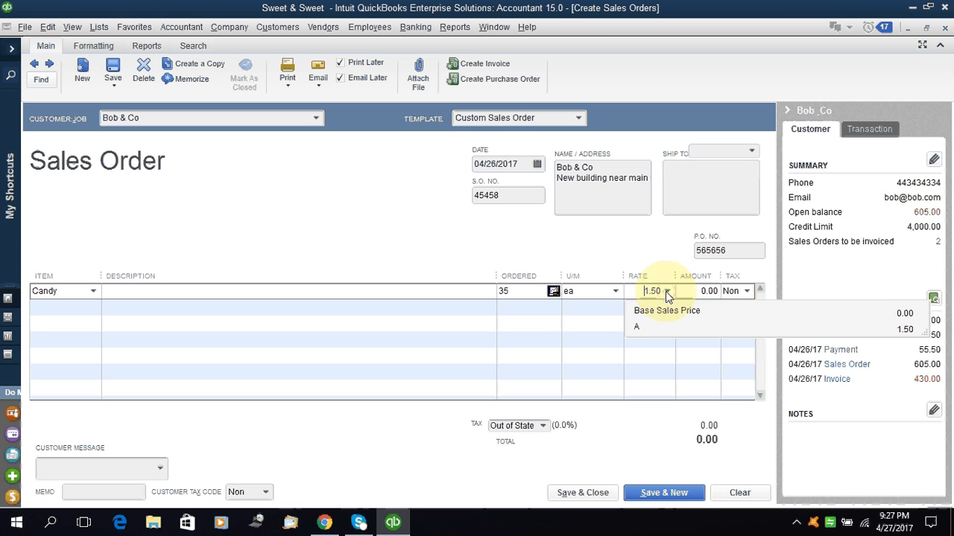
click(638, 332)
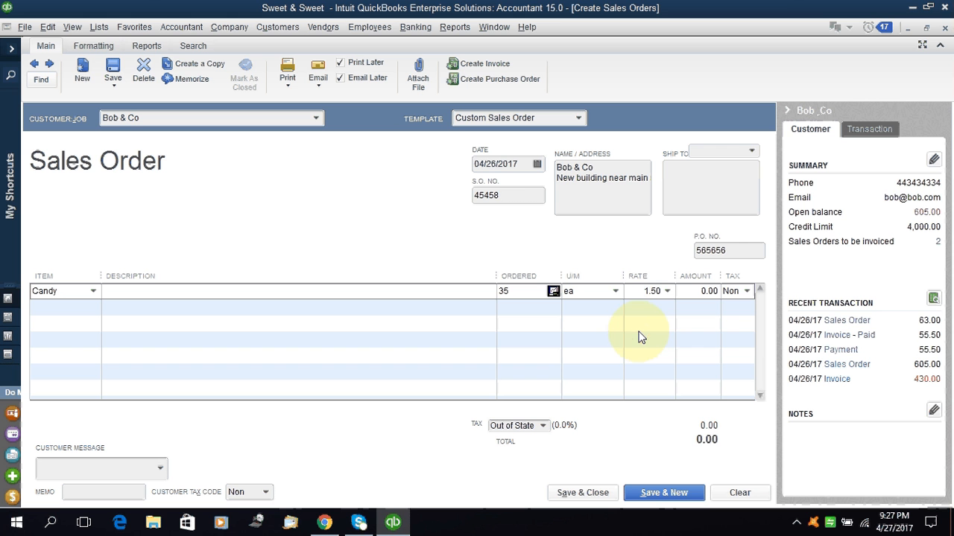
key(Tab)
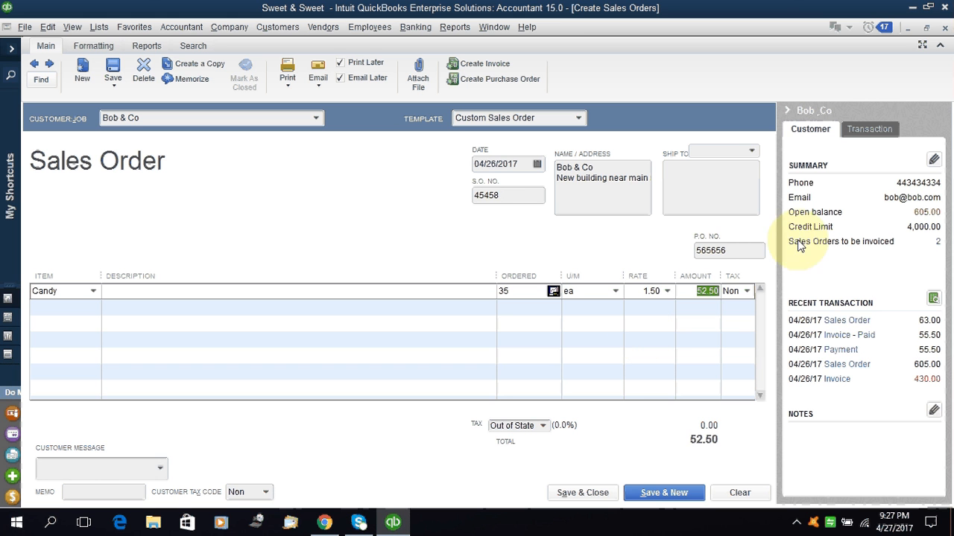
Set the Candy line's tax code to Non (Non-Taxable Sales).
click(743, 294)
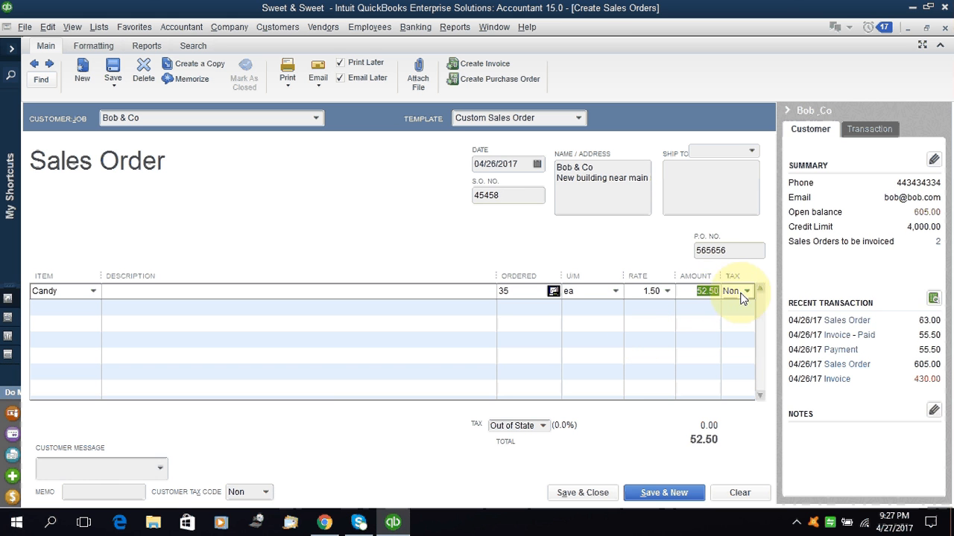
click(745, 292)
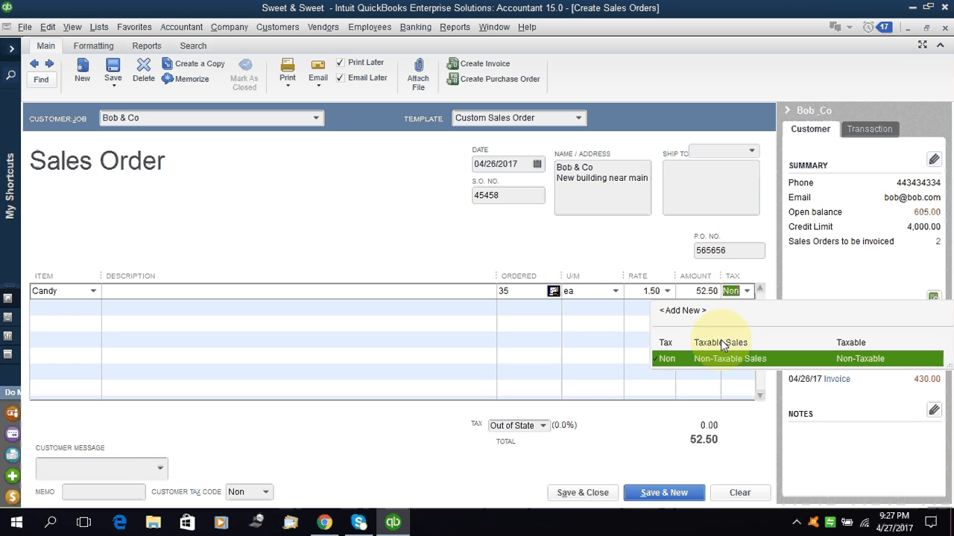
click(675, 359)
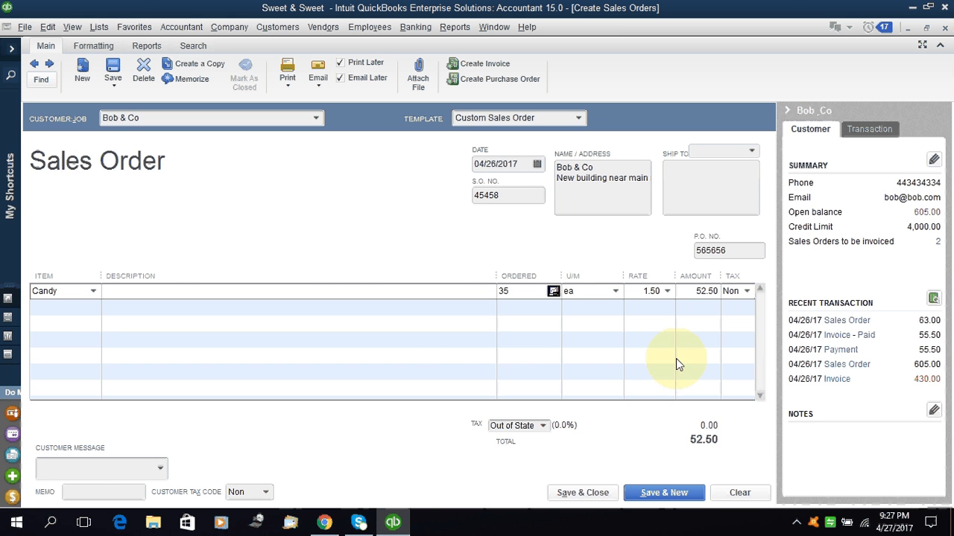
Add the chocolate item to the second line of the sales order with an ordered quantity of 25 ea.
click(83, 308)
click(93, 308)
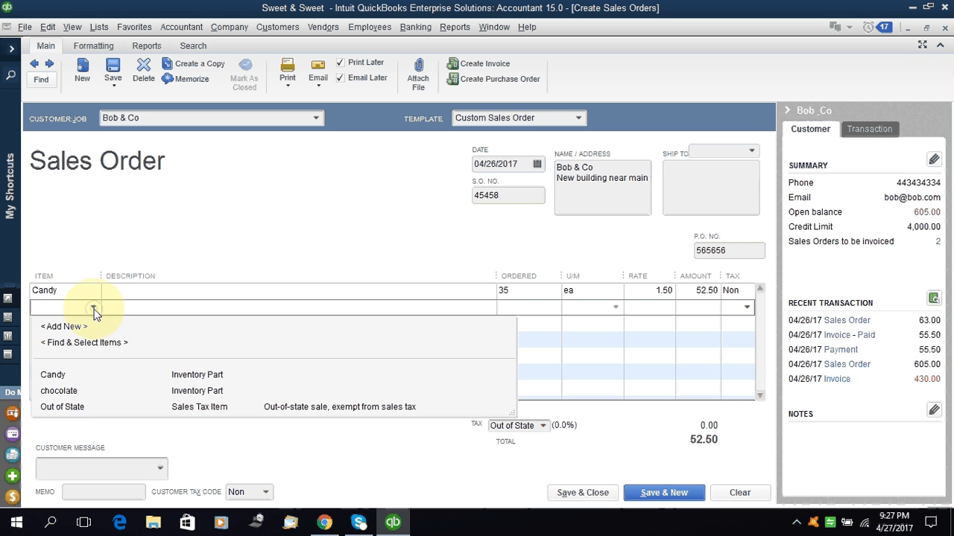
click(75, 392)
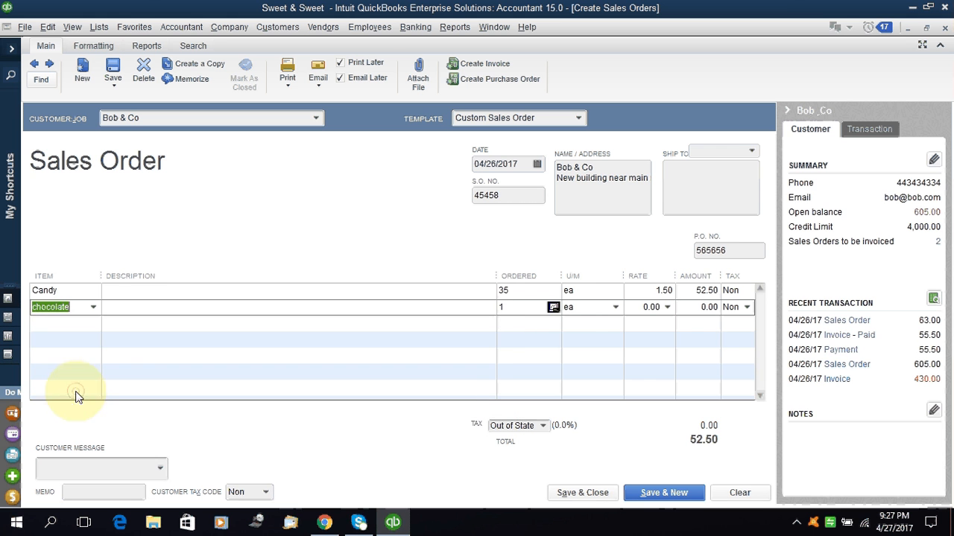
click(522, 304)
click(523, 307)
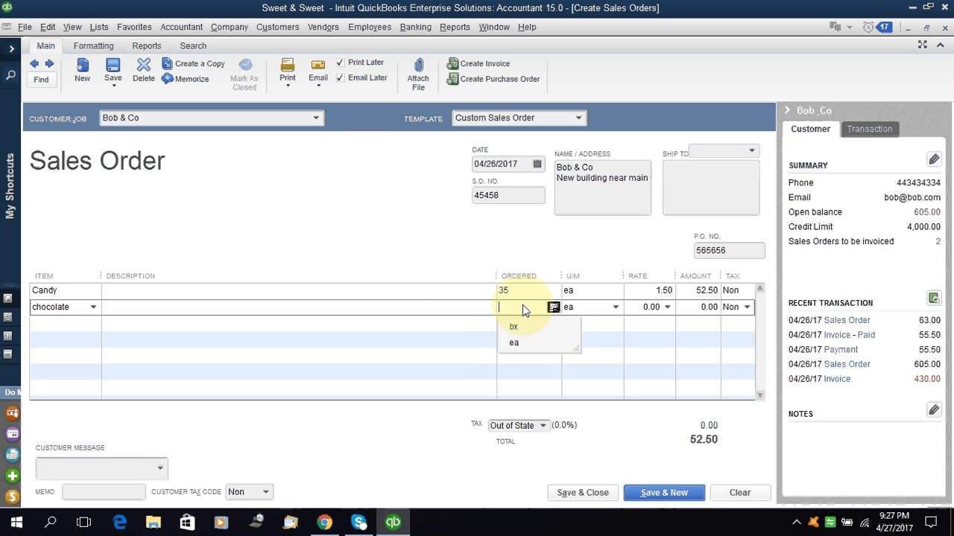
text(25 ea)
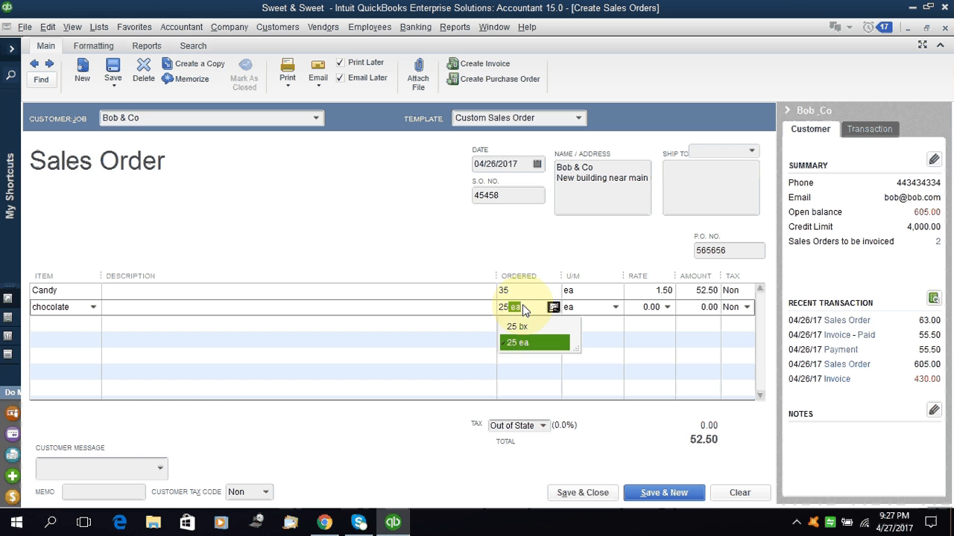
key(Tab)
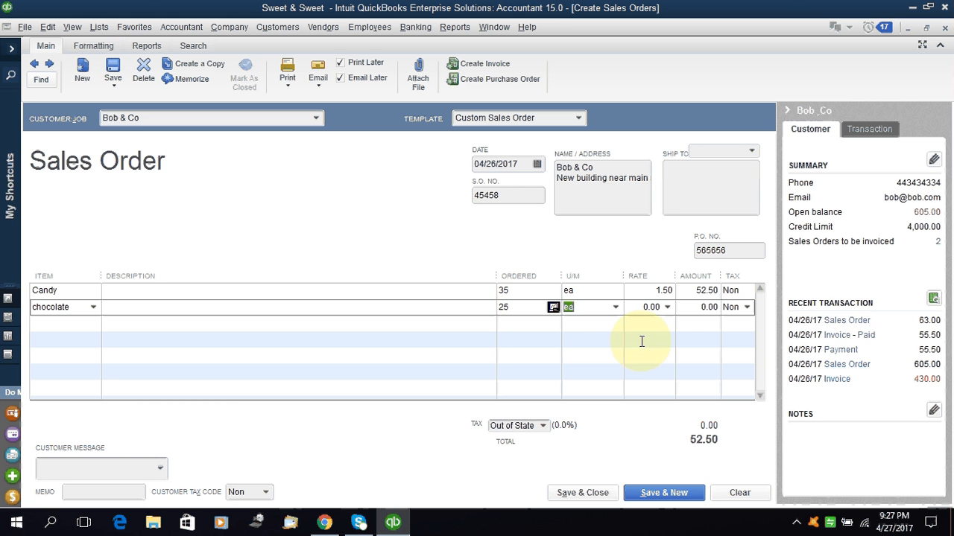
Set the chocolate line's rate to price level A, 16.00, and update the line amount.
click(666, 309)
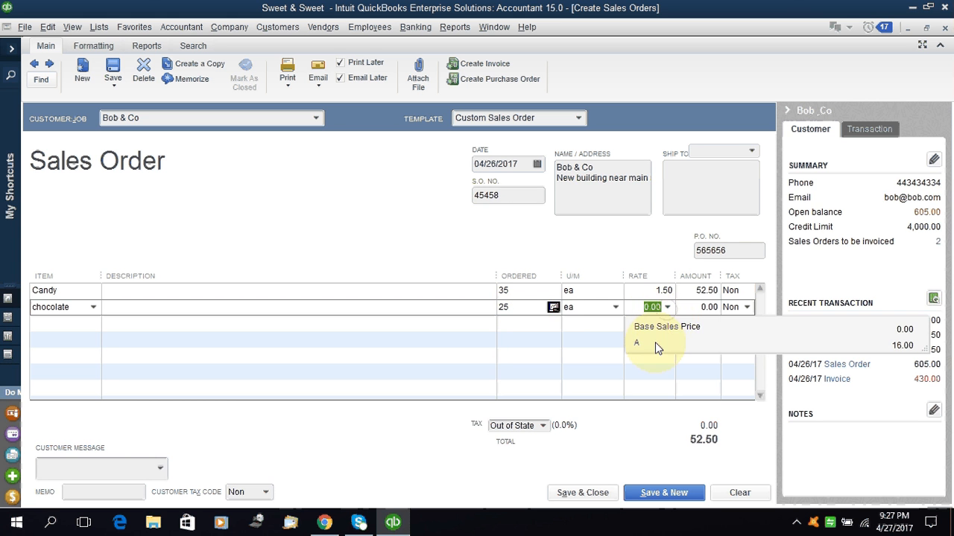
click(654, 342)
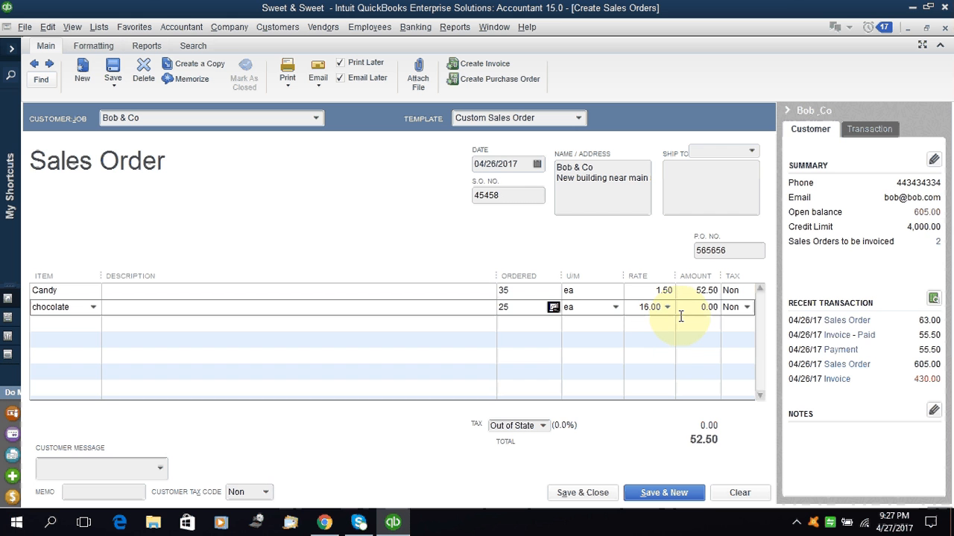
key(Tab)
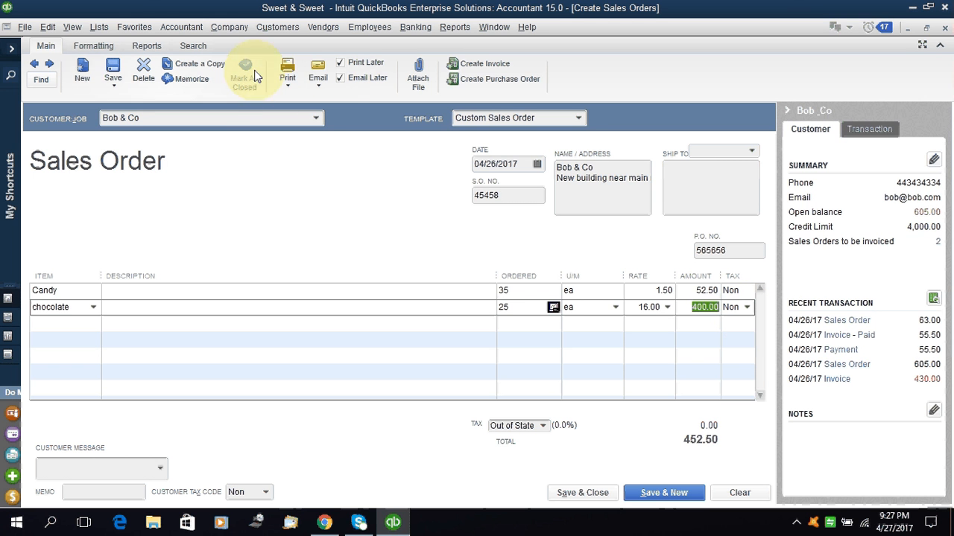
Preview the printed sales order, check its header, item lines and total up close, and close the preview.
click(289, 84)
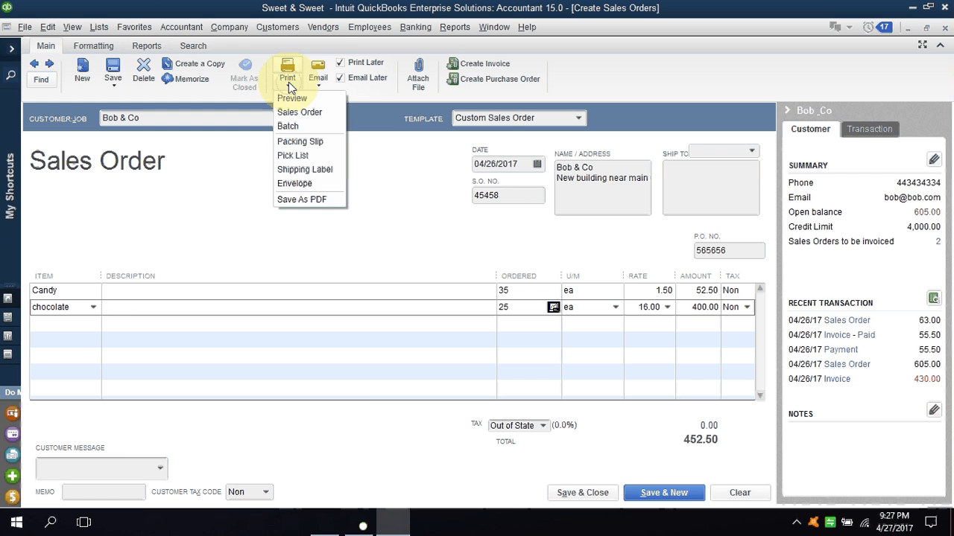
click(291, 98)
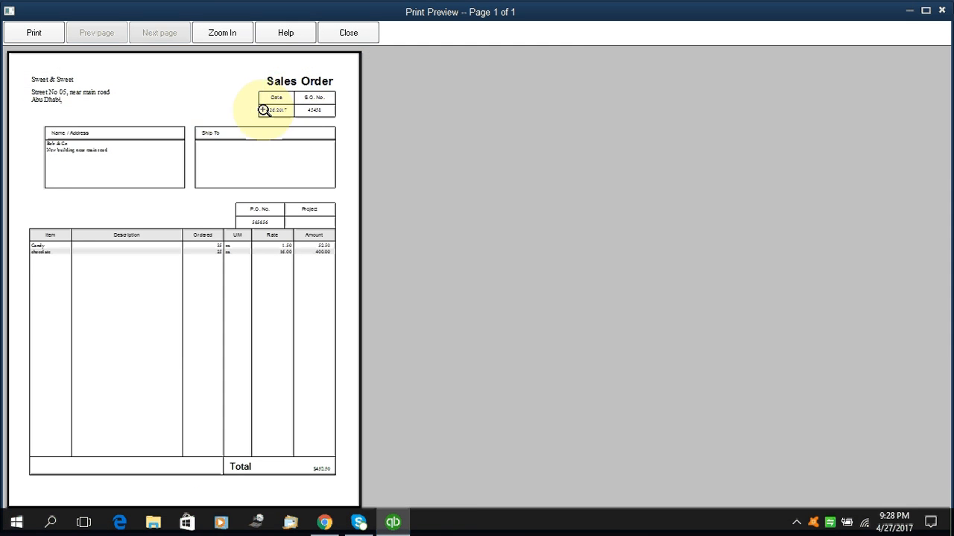
click(266, 106)
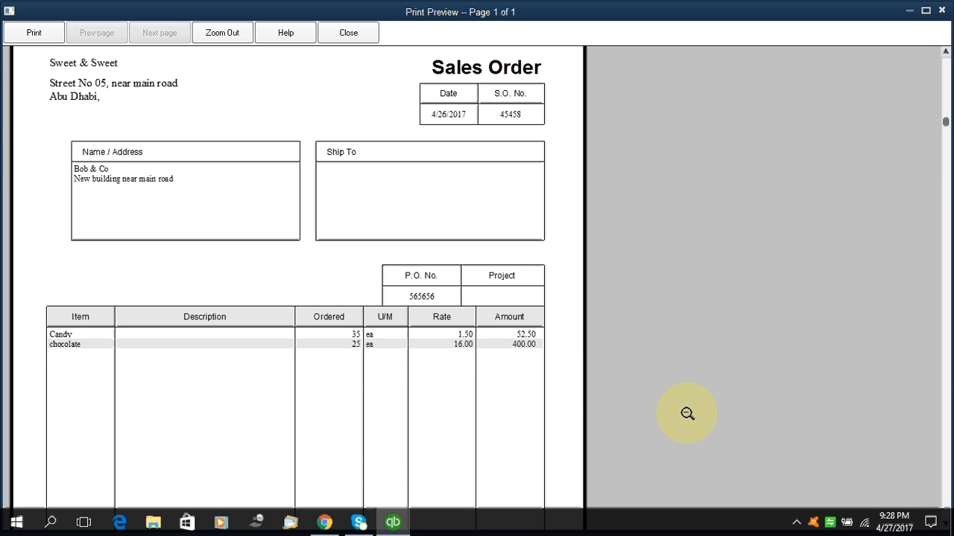
click(581, 357)
click(313, 468)
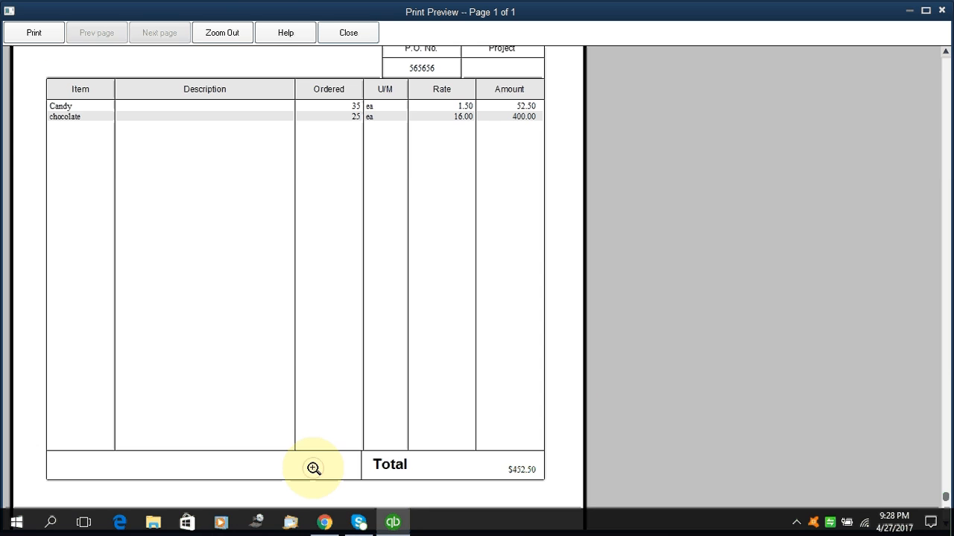
click(361, 462)
click(360, 463)
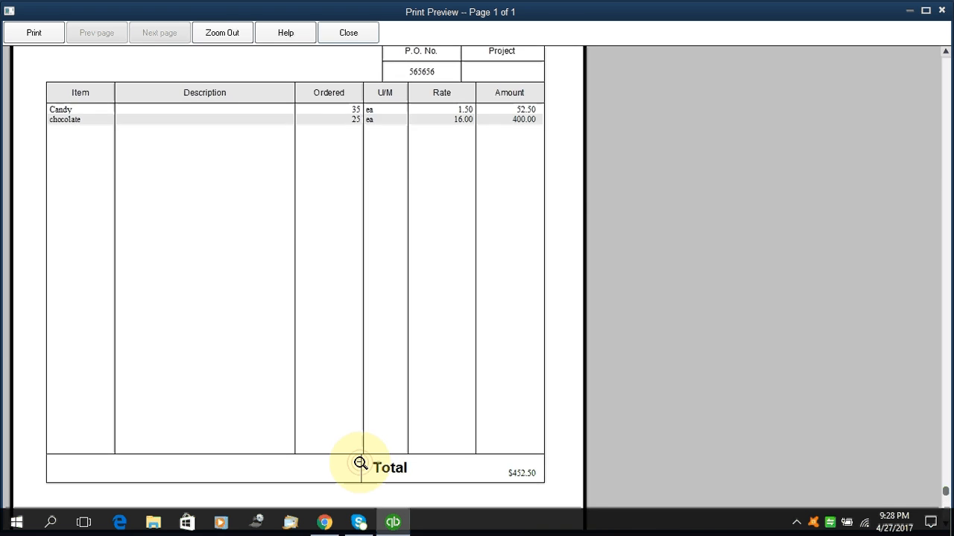
click(360, 462)
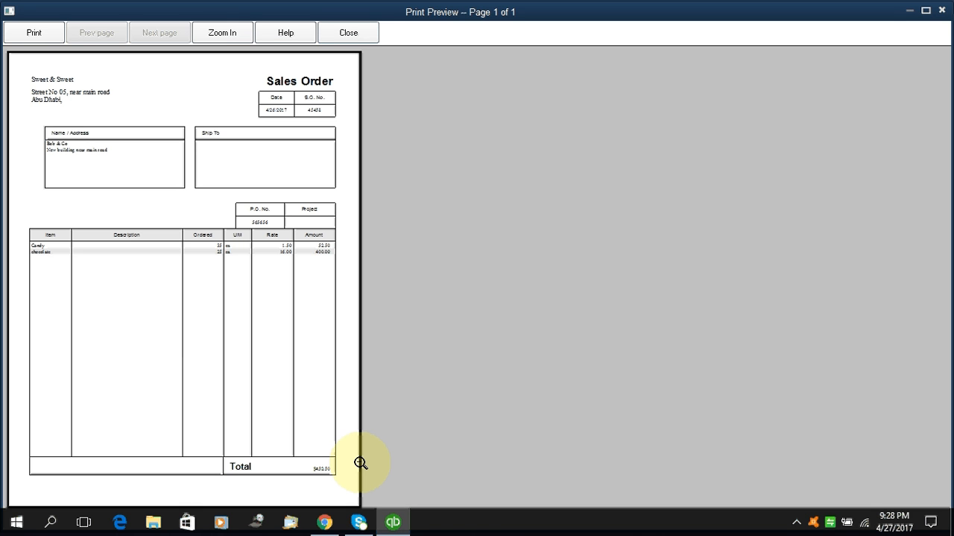
key(Escape)
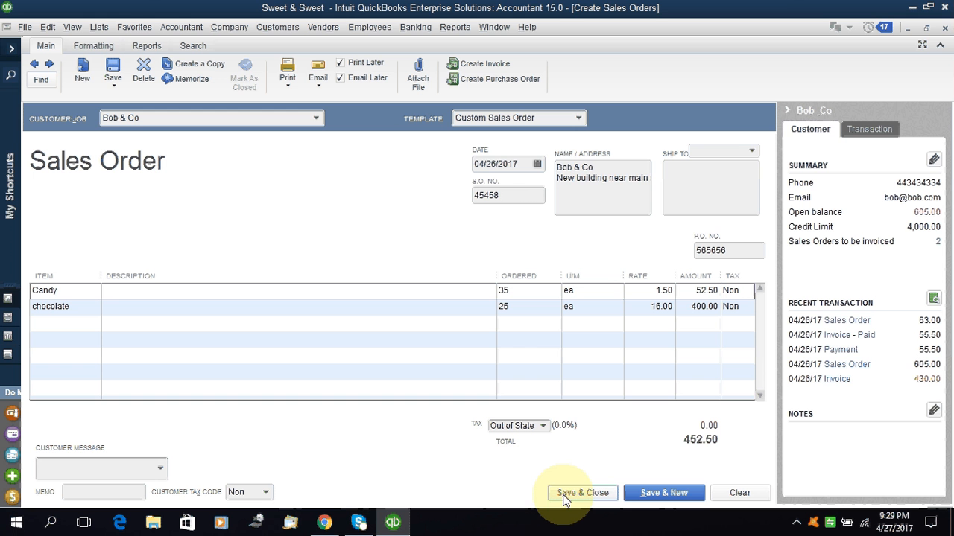
Look over the sales order's save and formatting options, and save the sales order.
click(112, 73)
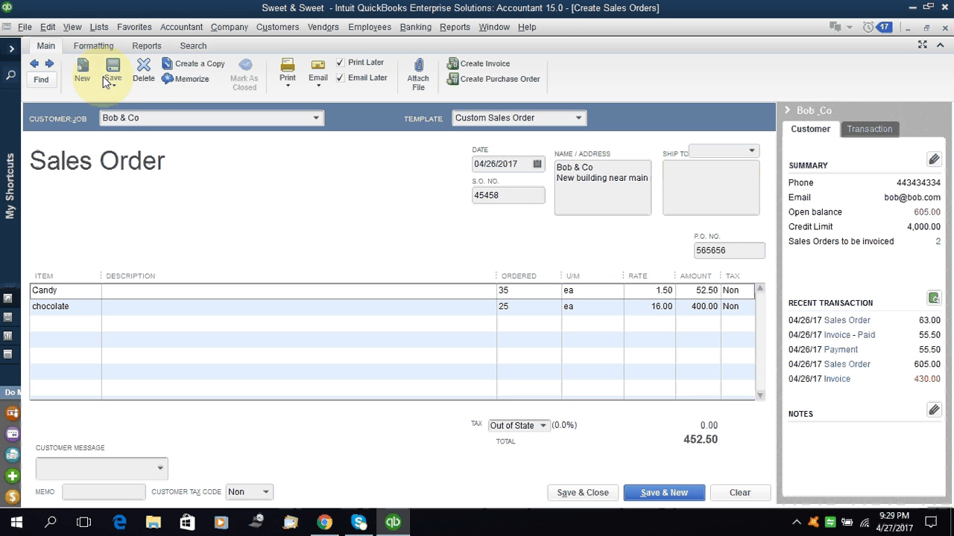
click(110, 86)
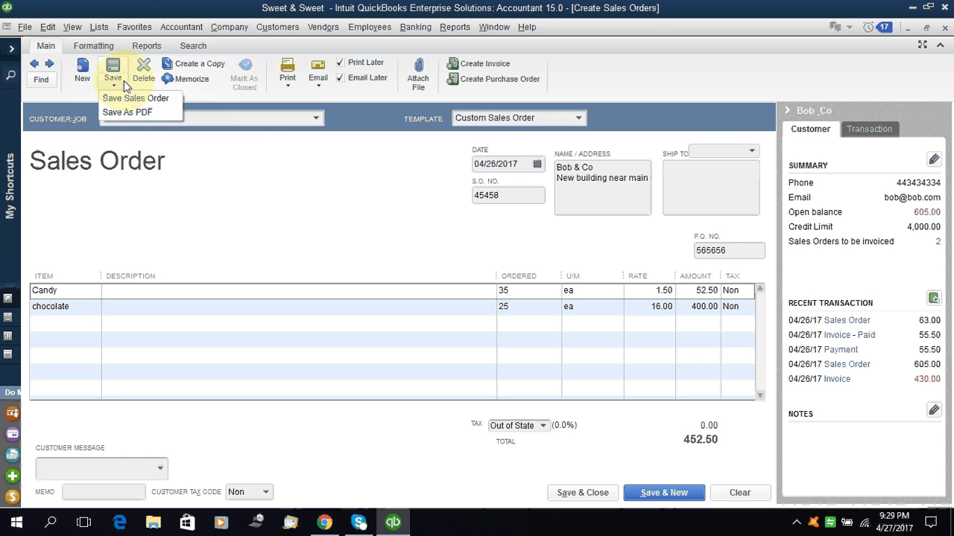
click(120, 44)
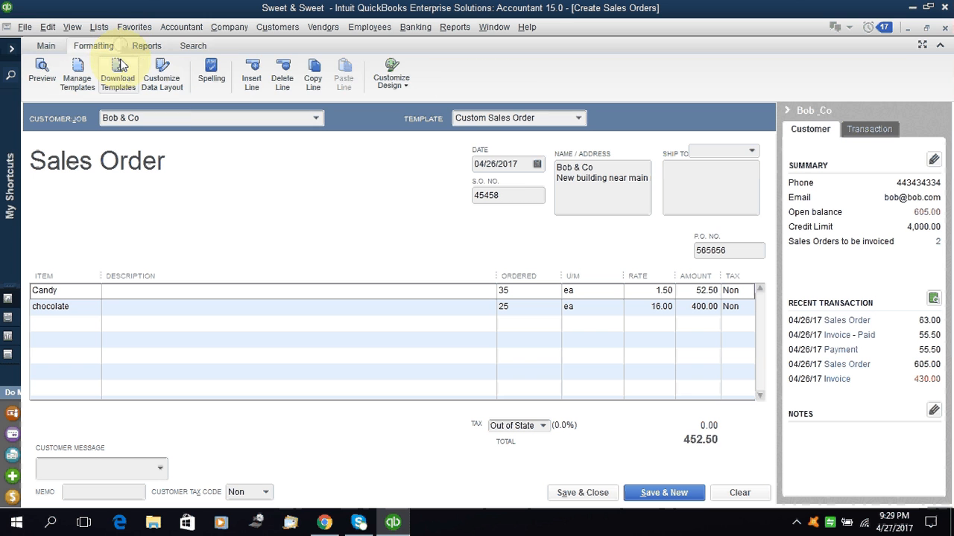
click(45, 49)
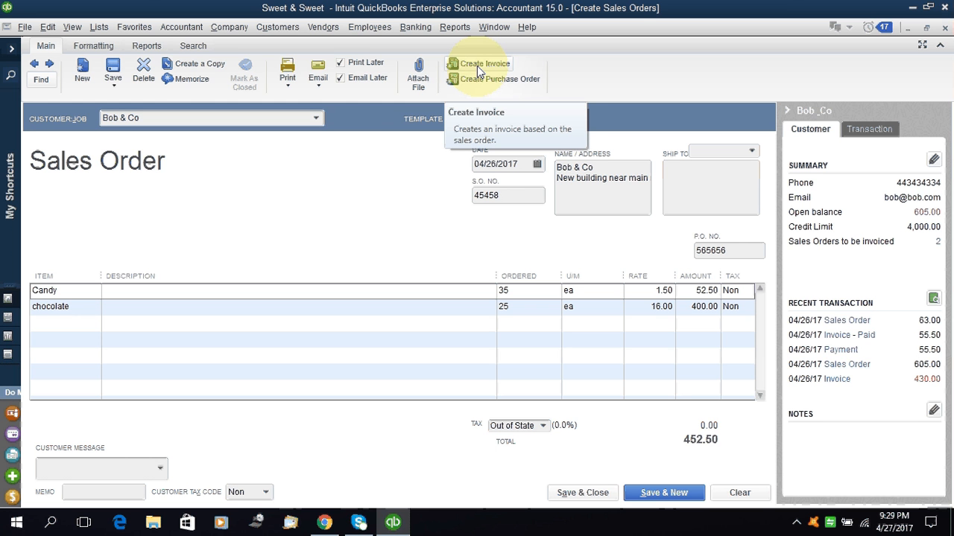
click(117, 75)
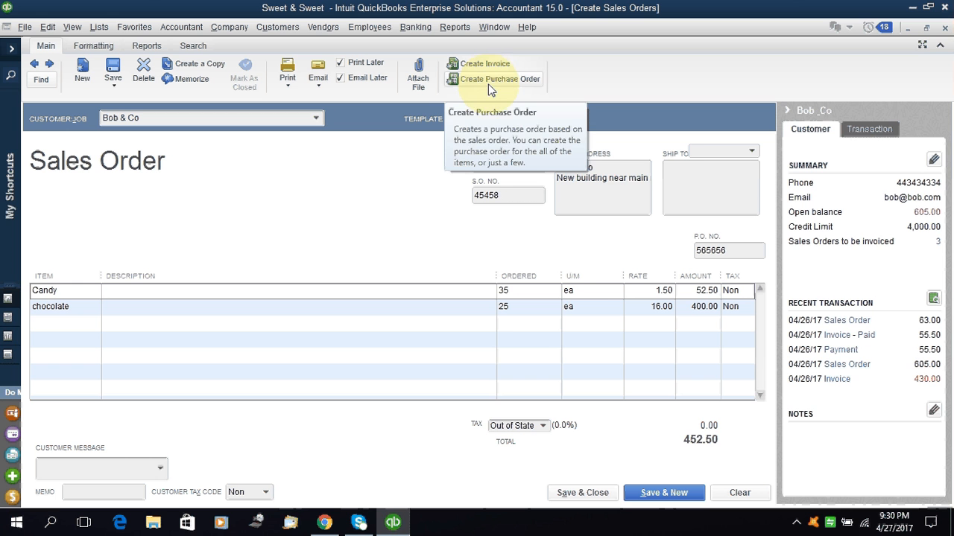
Check the current availability of the Candy item from its ordered quantity, and return to the sales order.
click(540, 291)
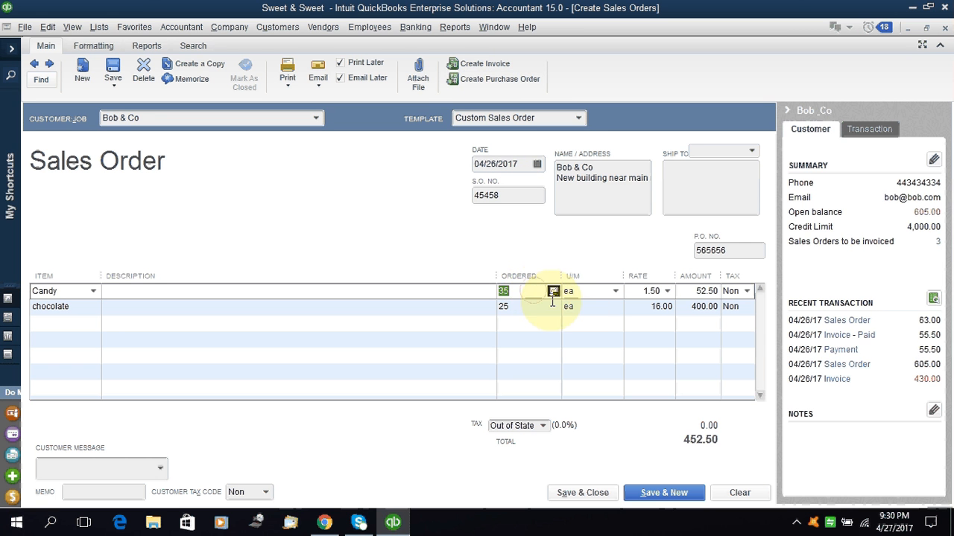
click(511, 292)
click(552, 291)
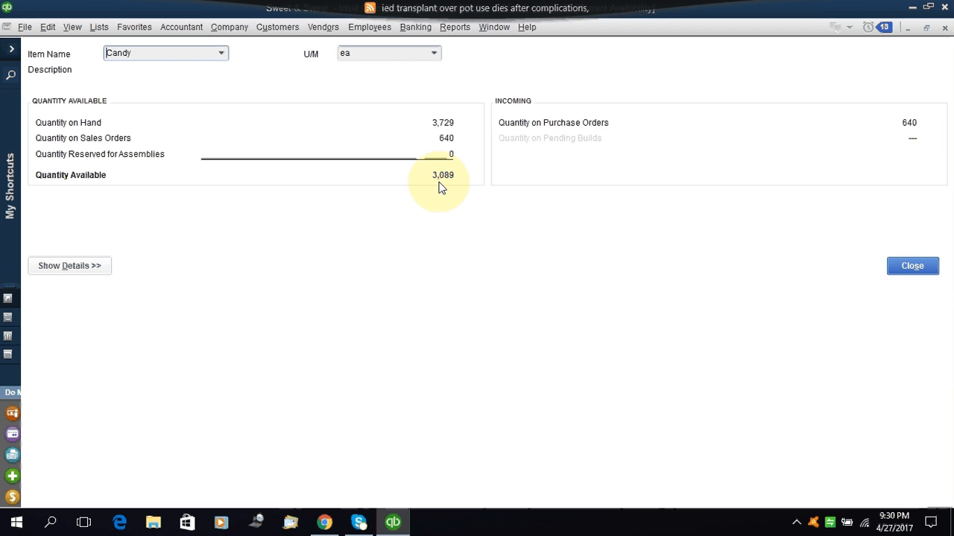
key(Escape)
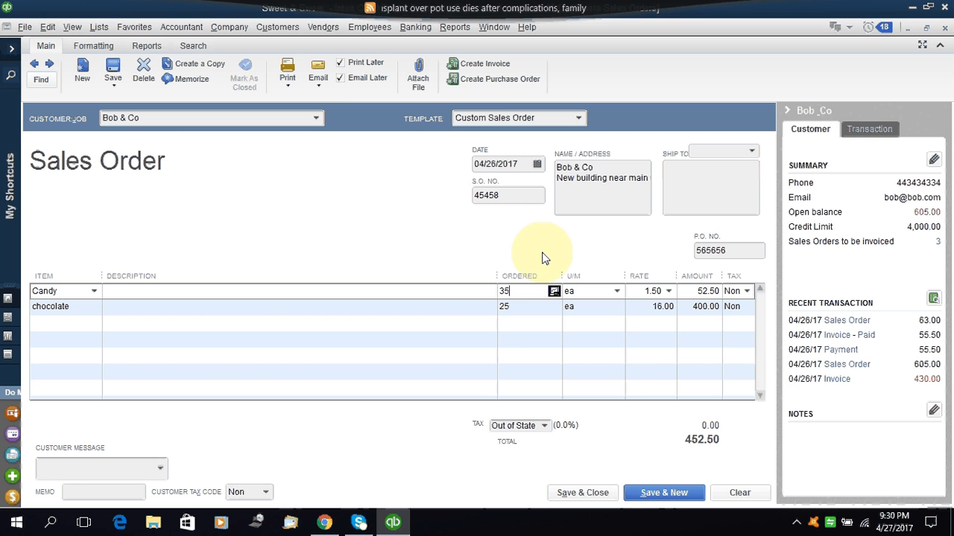
Check the current availability of the chocolate item from its ordered quantity, and return to the sales order.
click(539, 321)
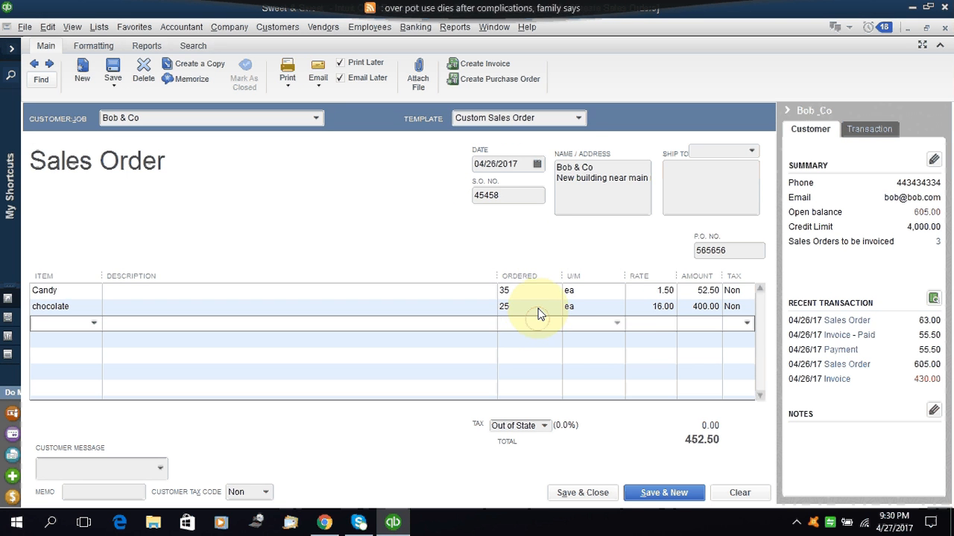
click(547, 307)
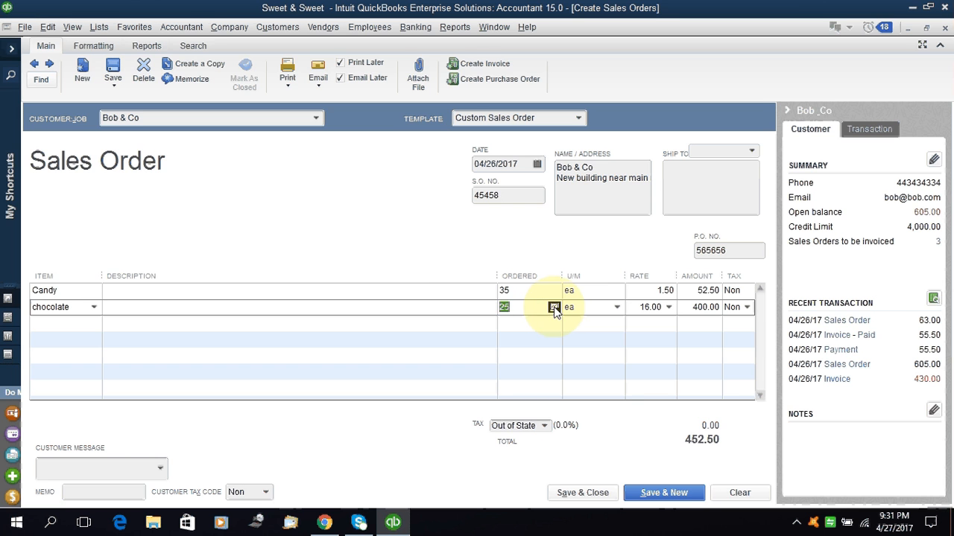
click(553, 308)
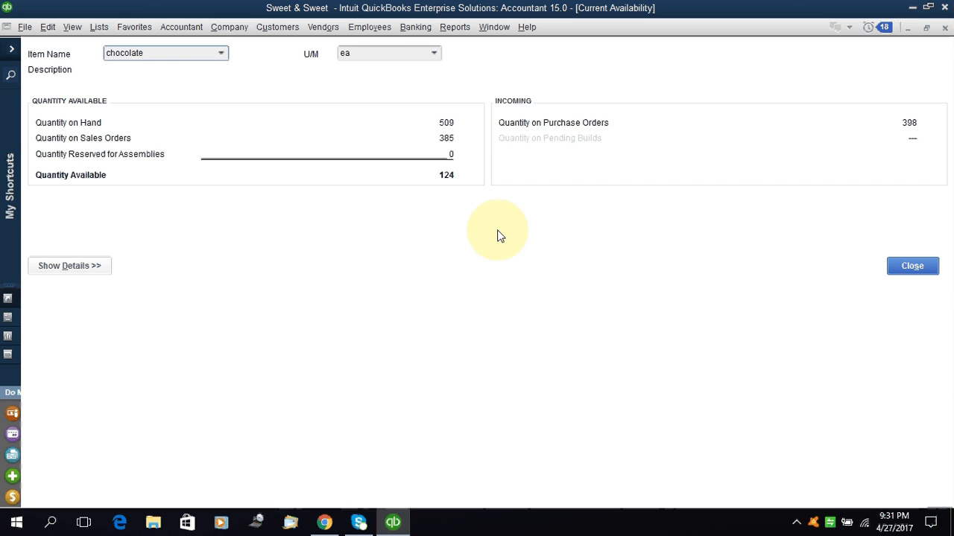
key(Escape)
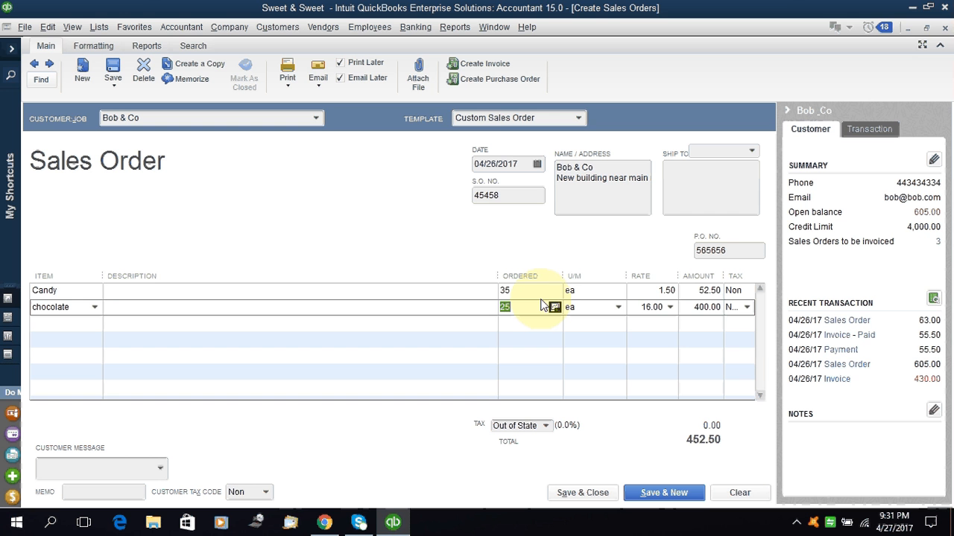
Create a purchase order based on the sales order for all allowed items.
click(474, 86)
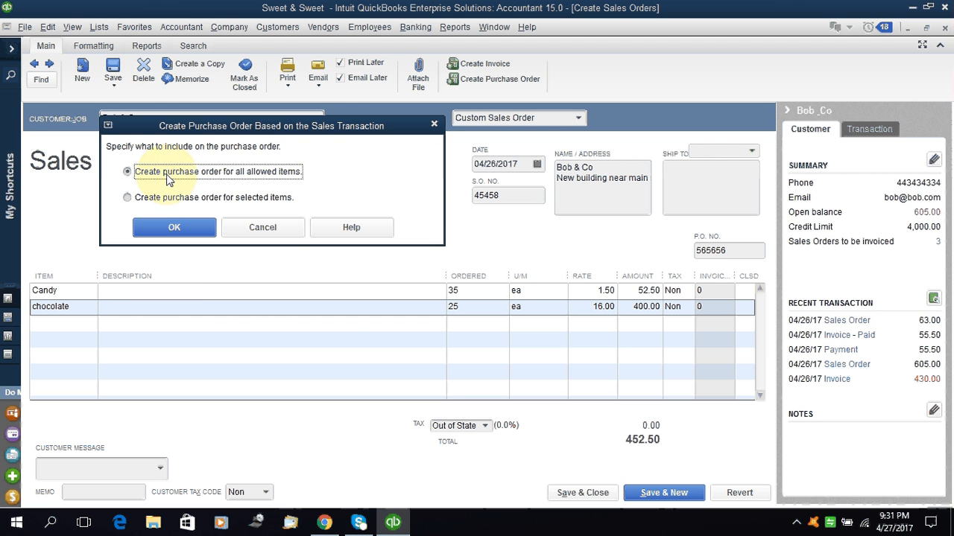
click(172, 233)
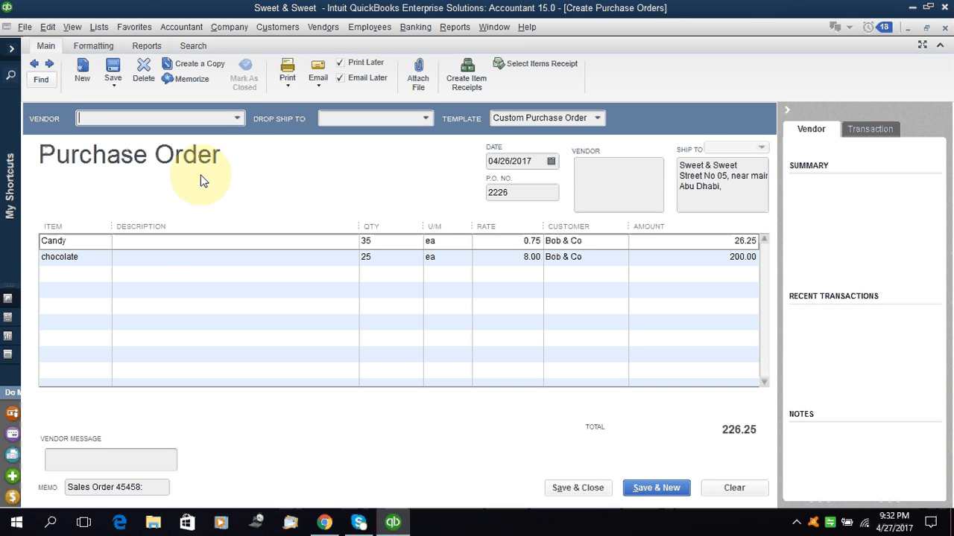
Assign the vendor Golden Sweet L.L.C to the purchase order, look over the drop-ship choices, and save and close the order.
click(235, 118)
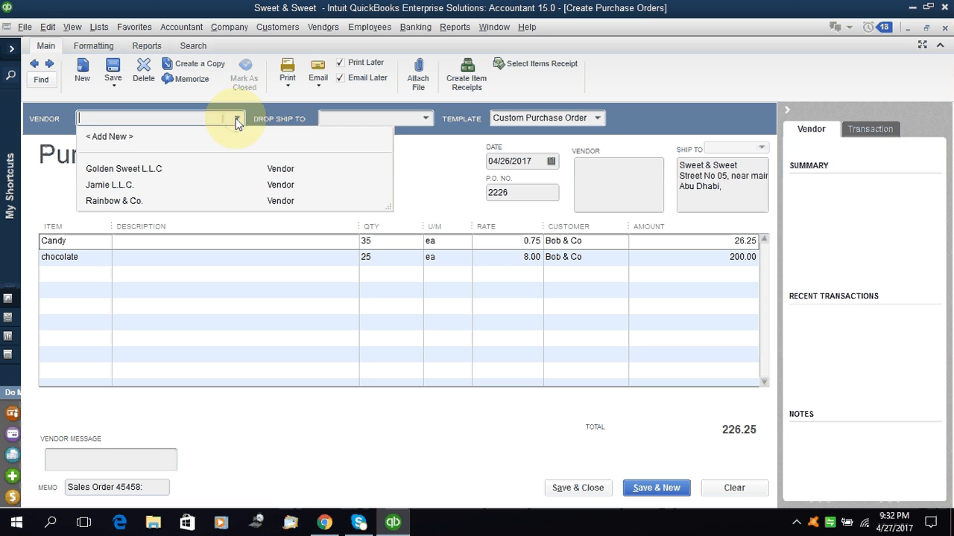
click(132, 171)
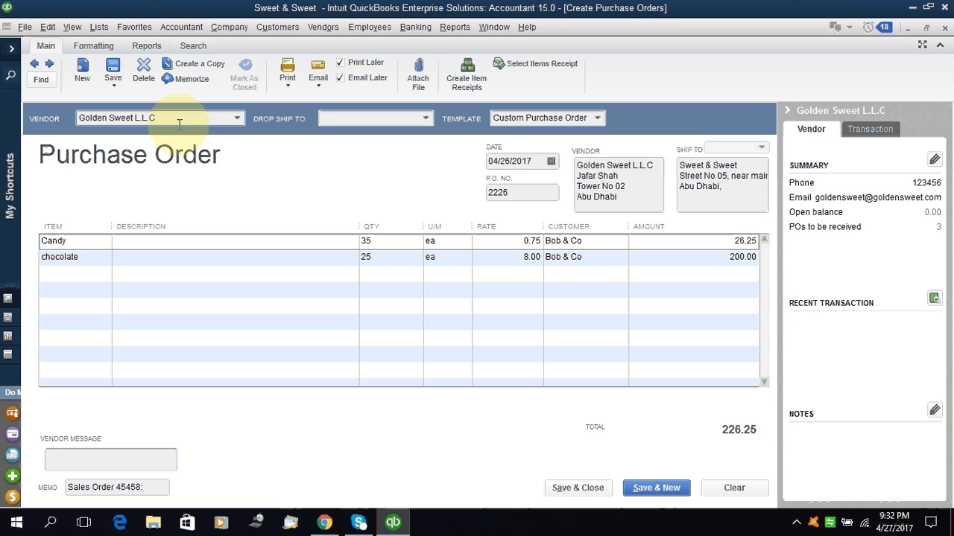
click(427, 120)
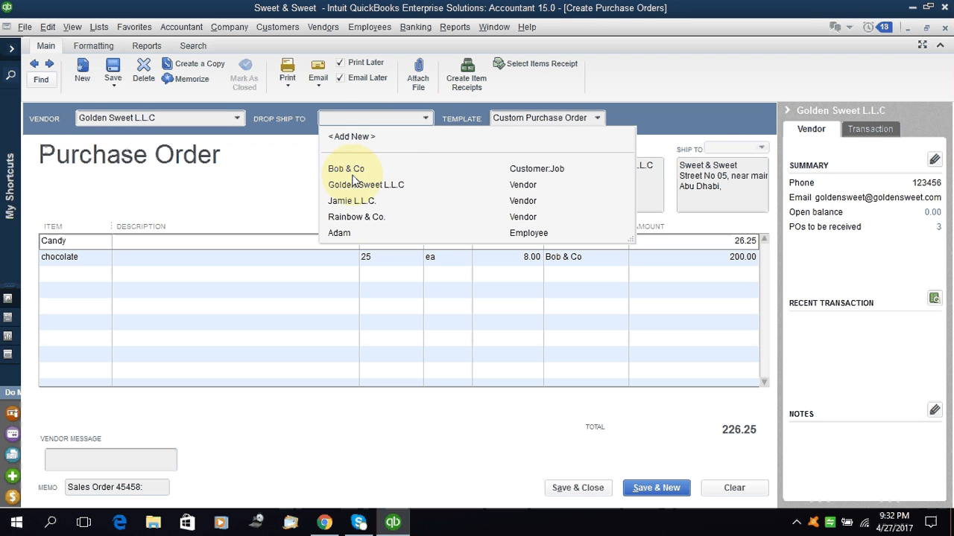
click(291, 166)
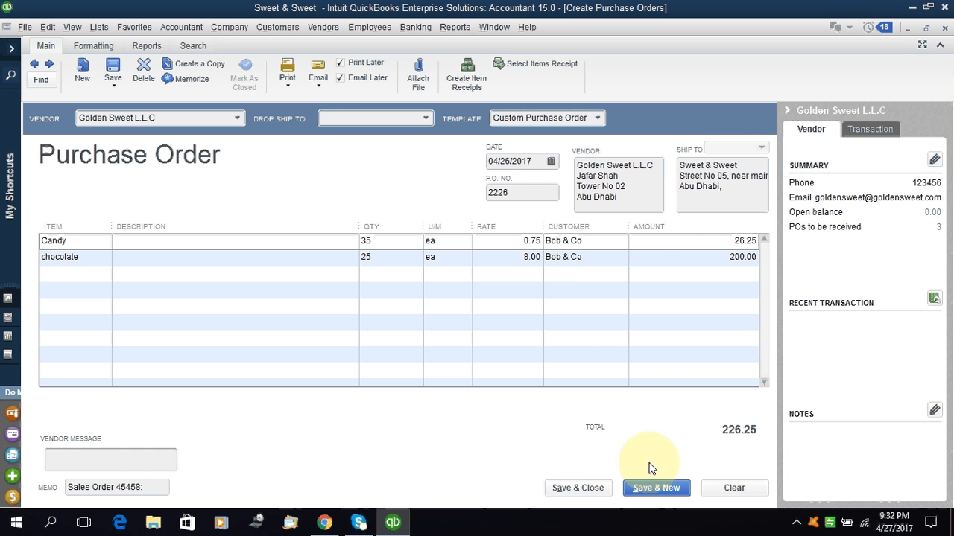
click(582, 489)
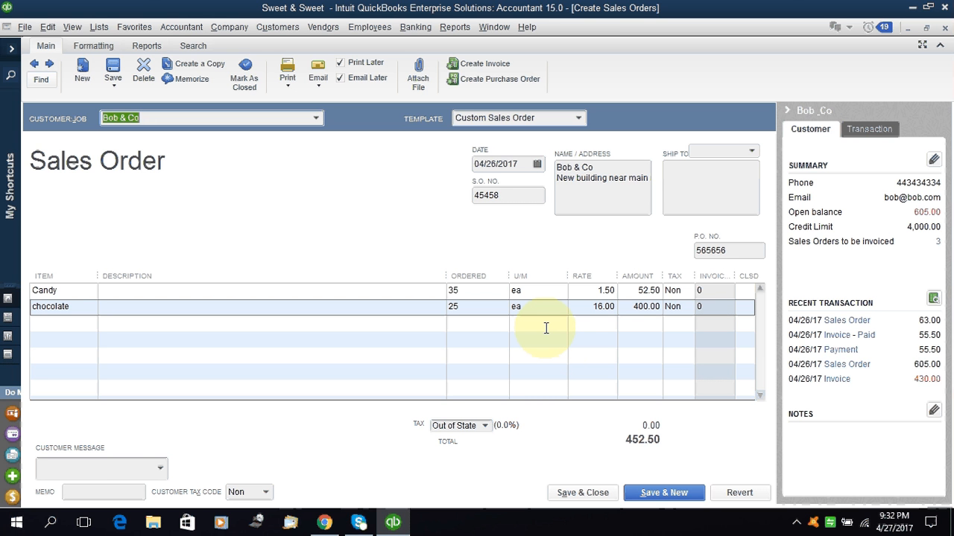
Create an invoice for all of the Bob & Co sales order, and set its terms to Due on receipt.
click(475, 67)
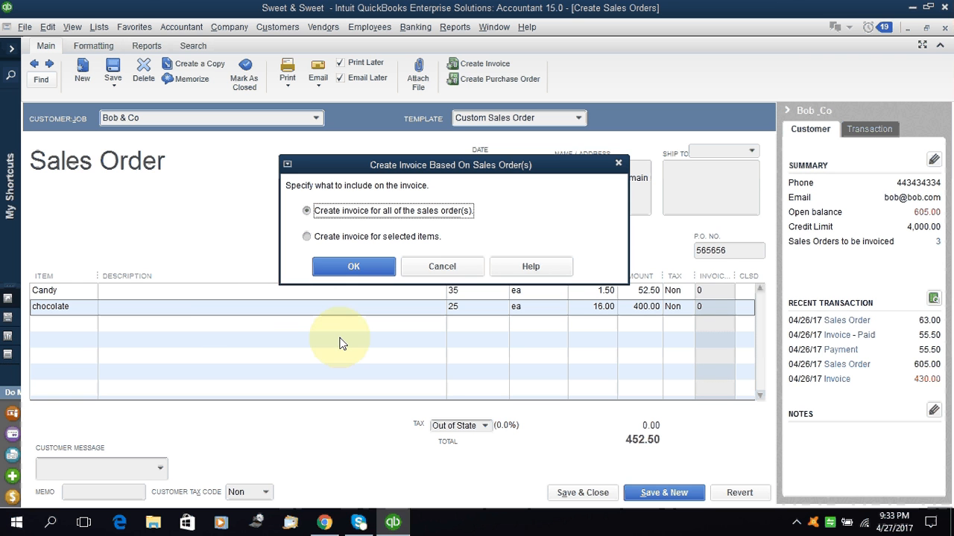
click(354, 266)
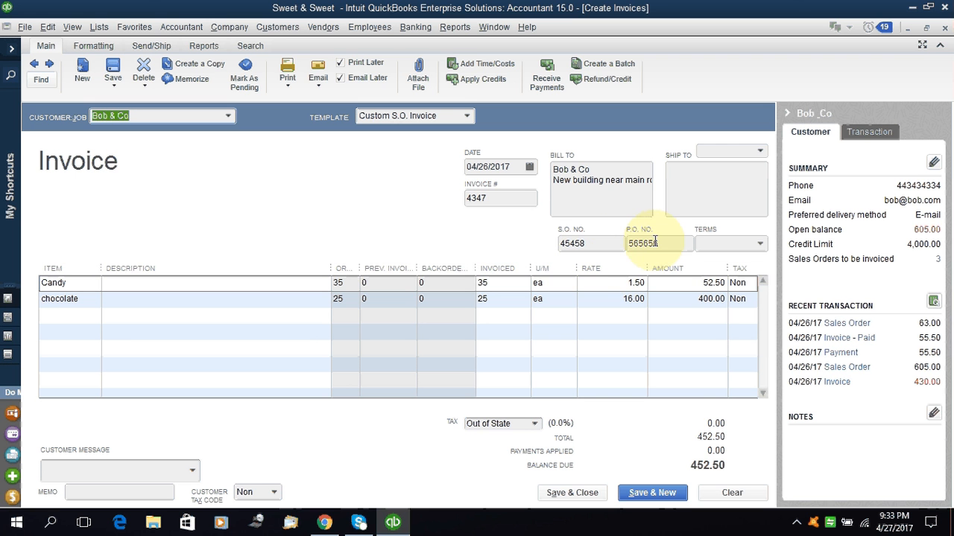
click(759, 244)
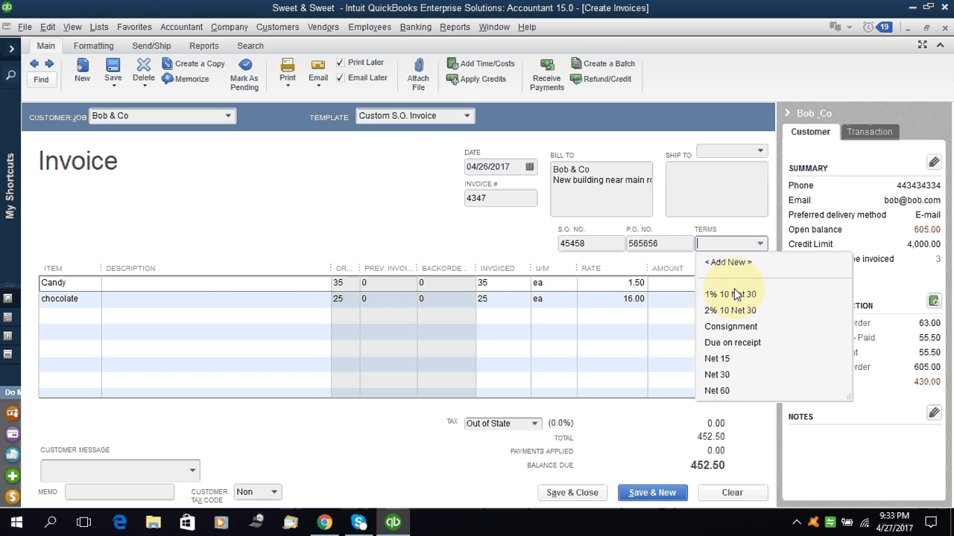
click(734, 345)
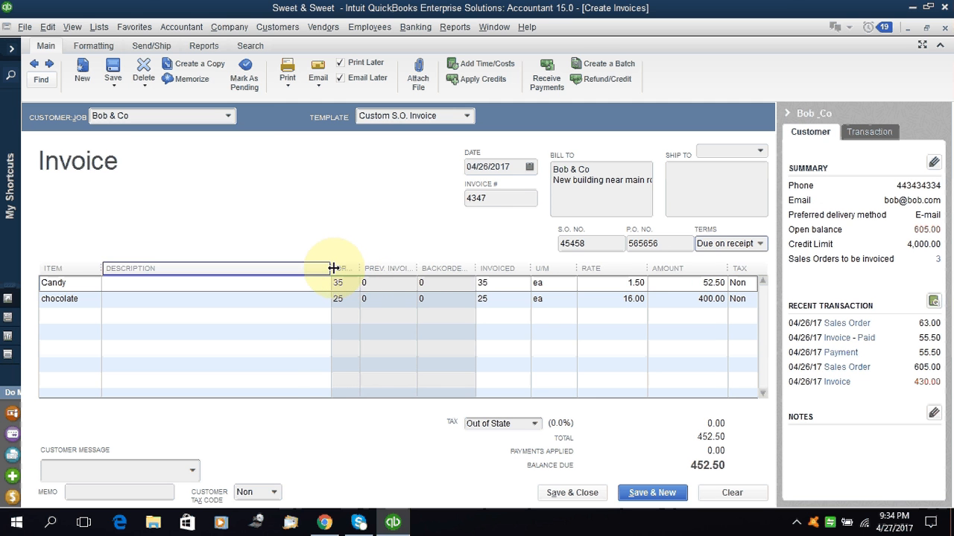
Widen the Ordered column on the invoice, and set the invoiced Candy quantity to 20 ea.
mouse_move(333, 268)
mouse_down()
mouse_move(304, 267)
mouse_move(350, 268)
mouse_up()
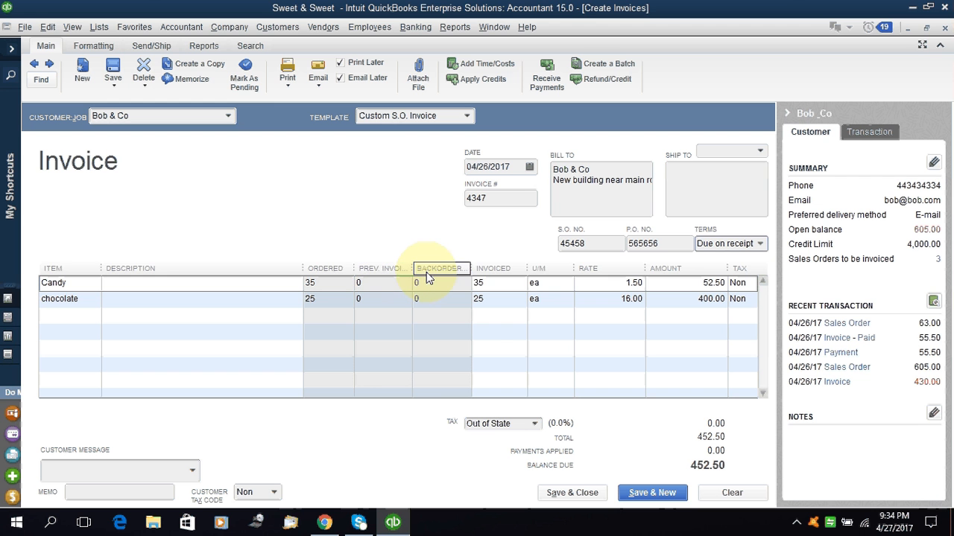
click(491, 284)
drag(491, 284, 449, 282)
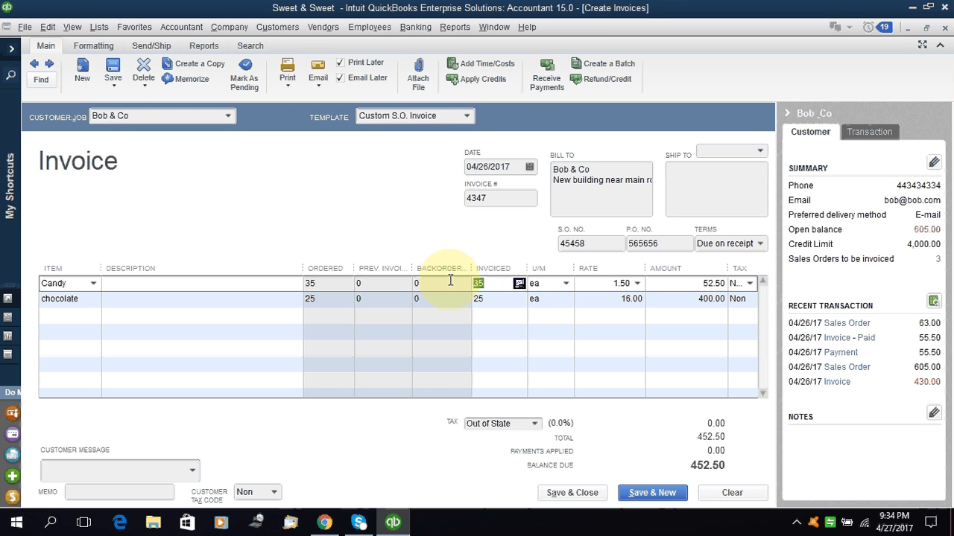
text(20 ea)
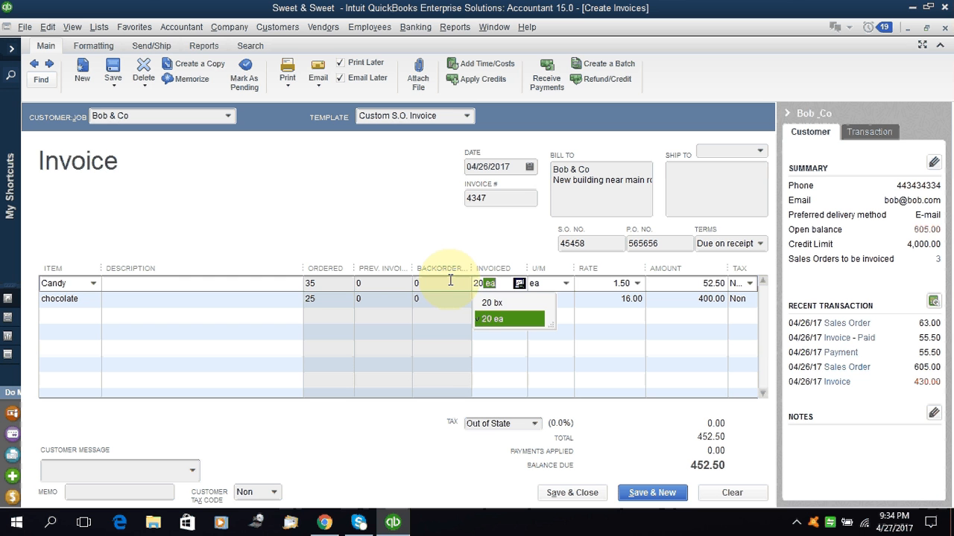
key(Return)
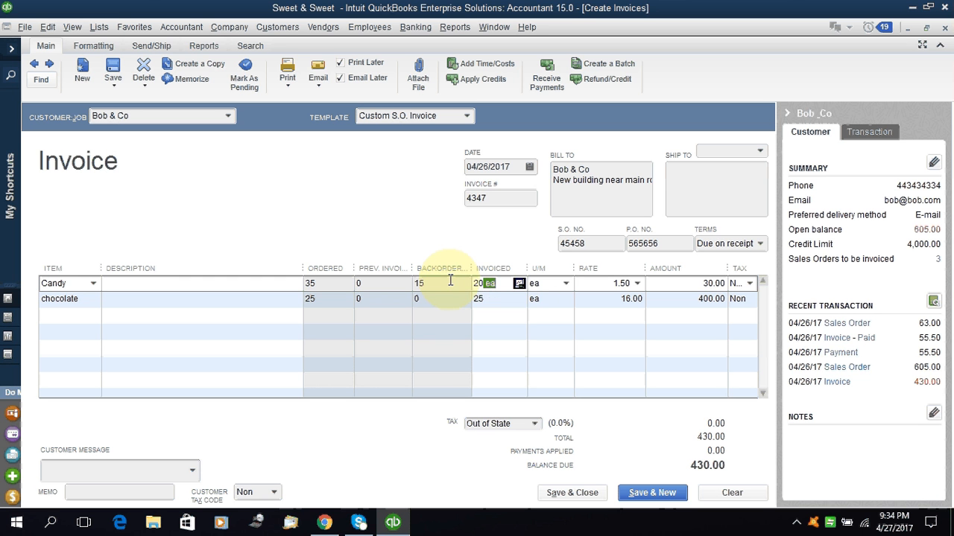
click(484, 281)
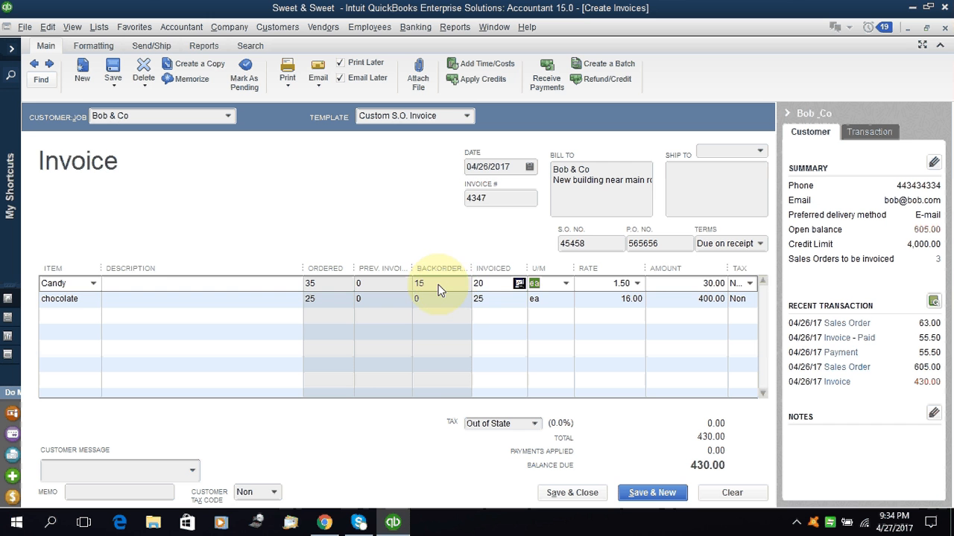
Set the invoiced chocolate quantity to 18 ea, and save and close the invoice, keeping the changed terms for the customer.
click(482, 301)
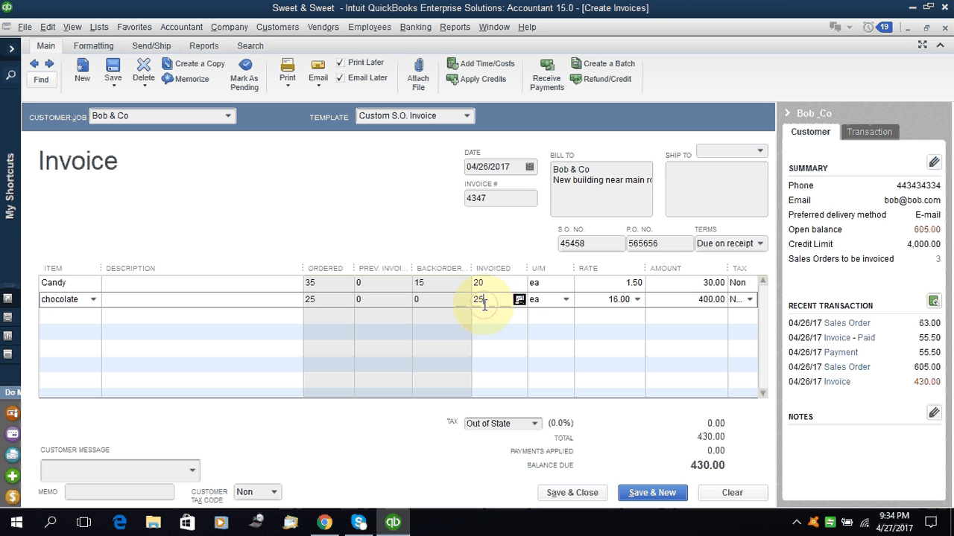
drag(484, 304, 463, 301)
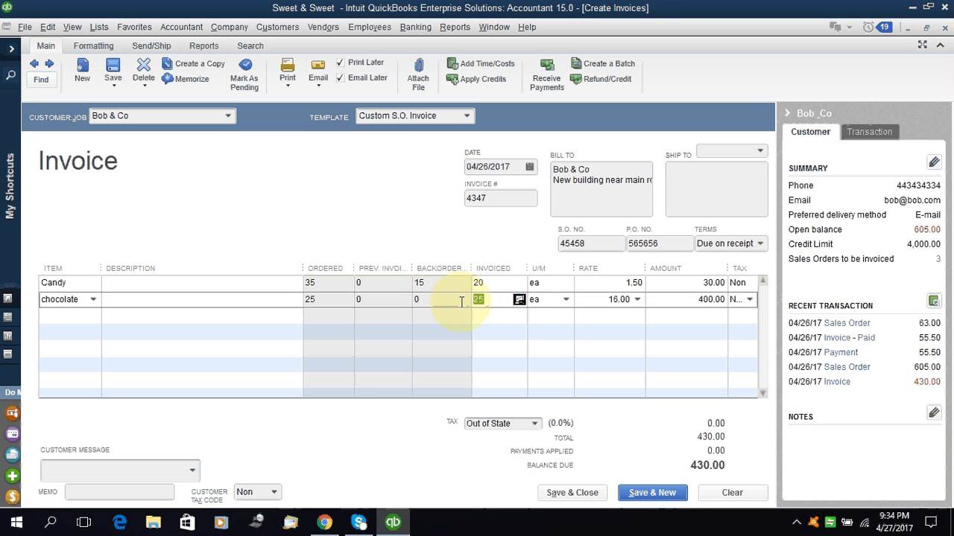
text(18)
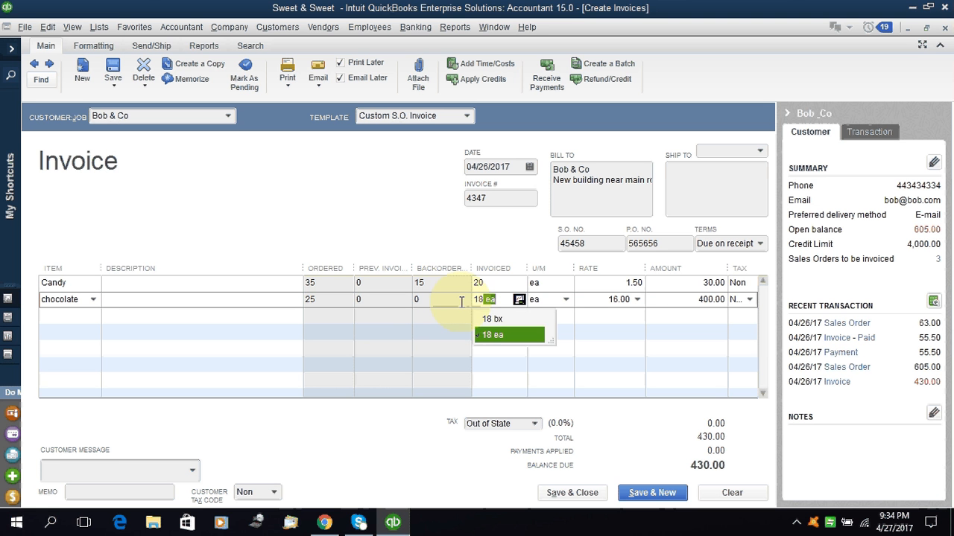
key(Tab)
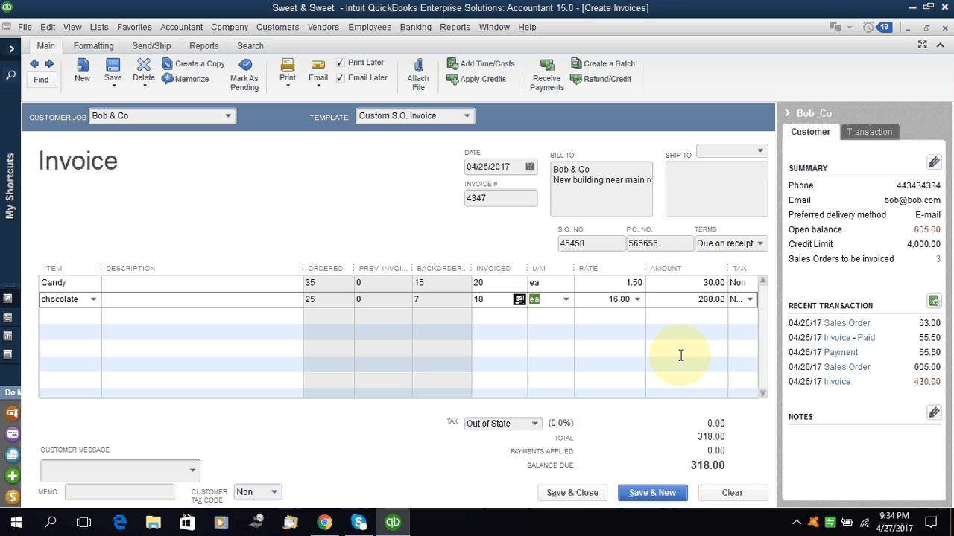
click(574, 494)
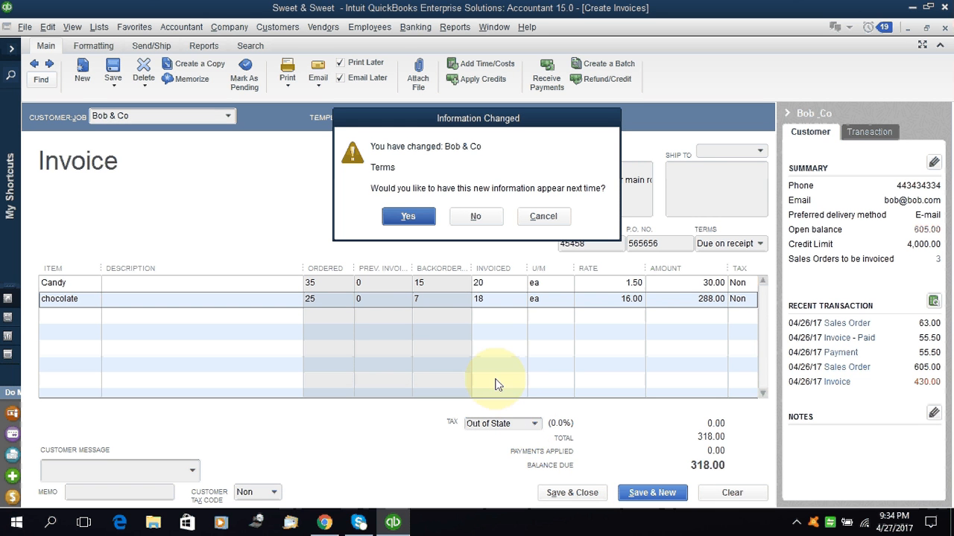
click(408, 217)
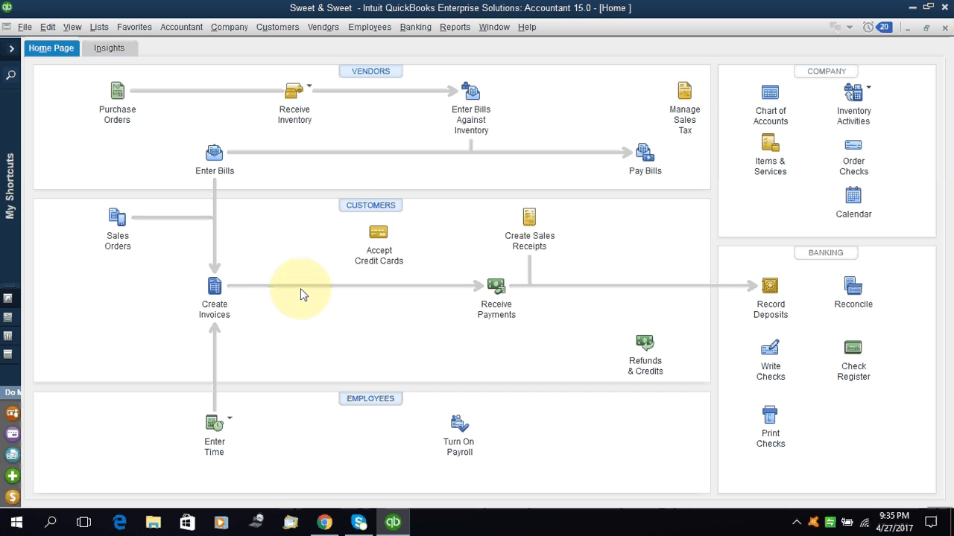
Try invoicing Bob & Co's 6,660.00 and 452.50 sales orders together on a new invoice, and discard it without recording.
click(219, 297)
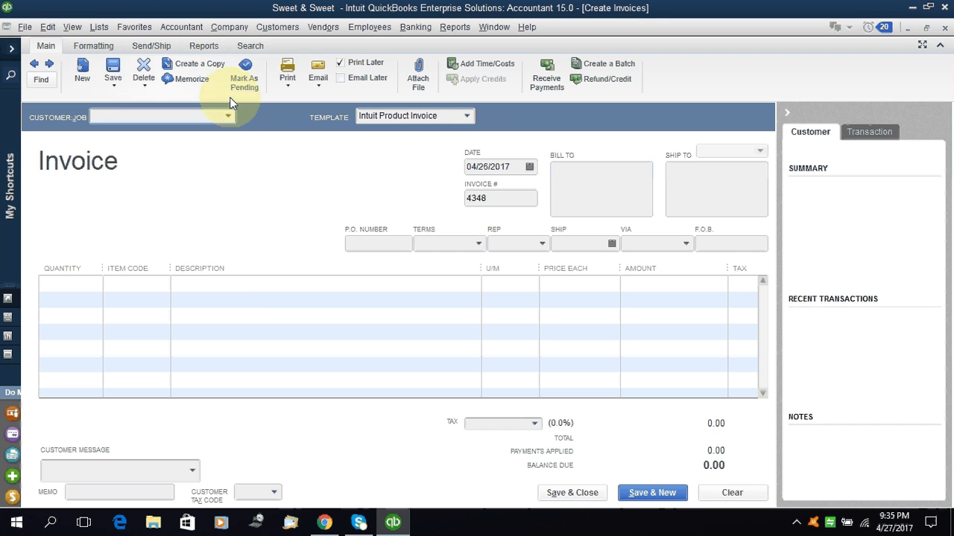
click(228, 115)
click(164, 167)
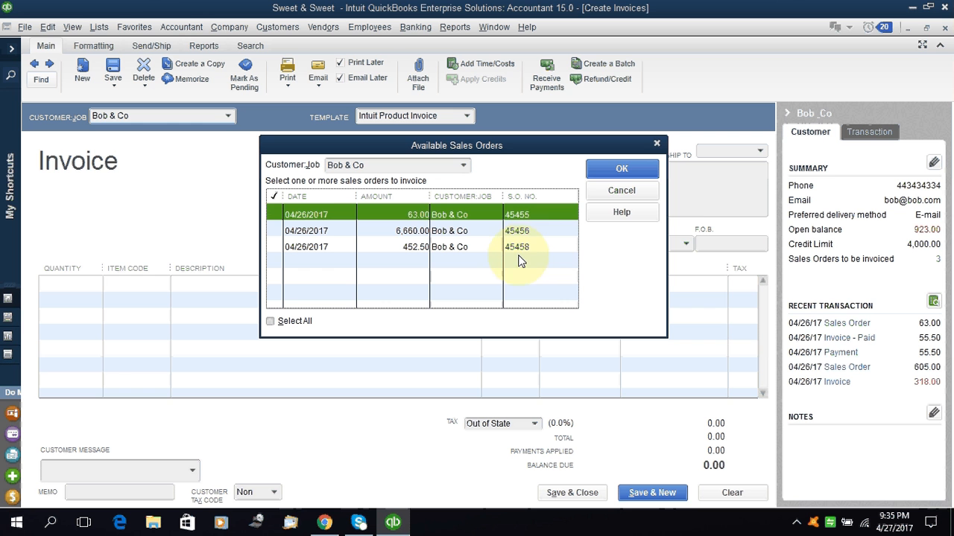
click(520, 234)
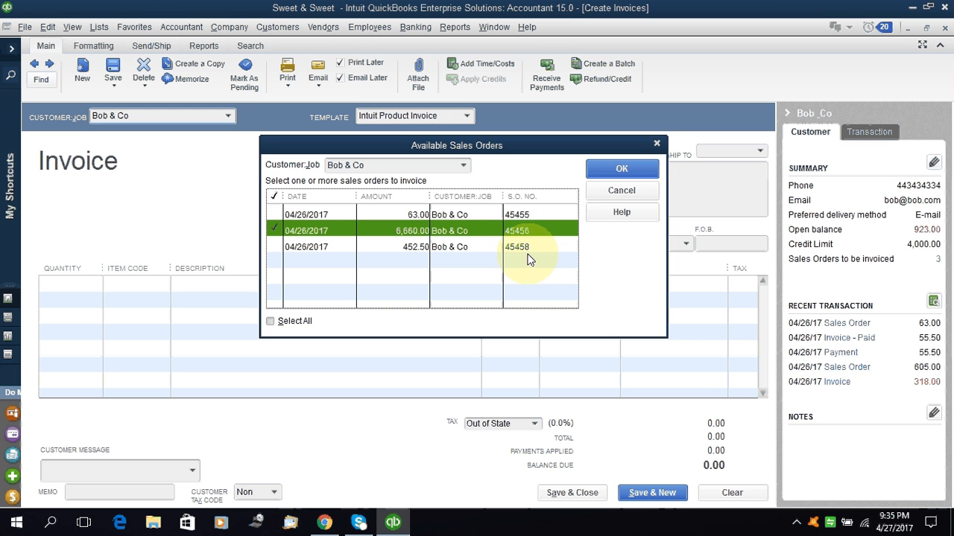
click(520, 249)
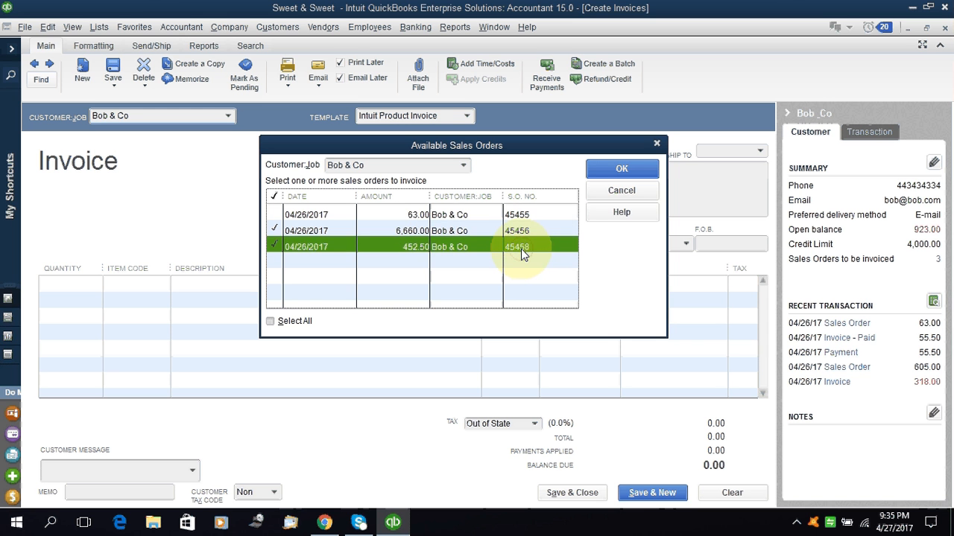
click(602, 171)
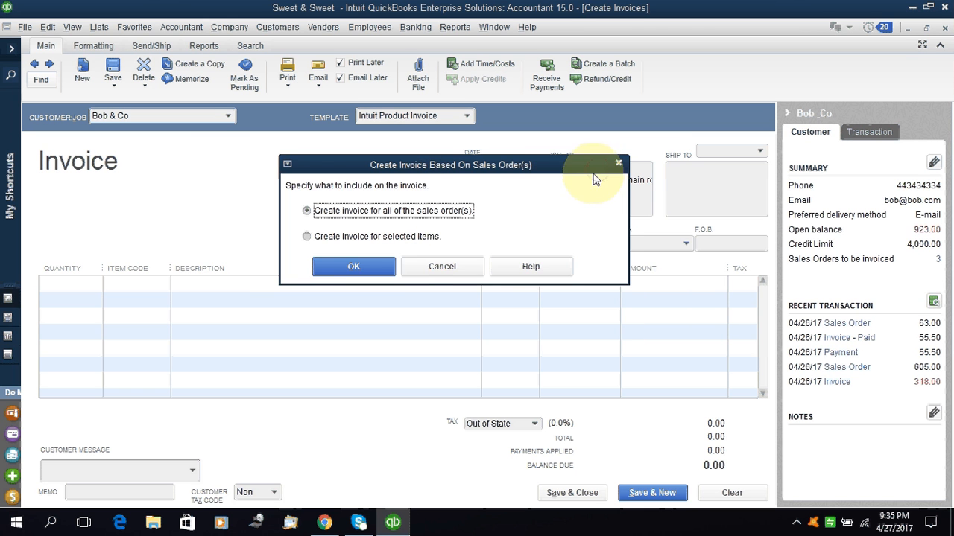
click(363, 266)
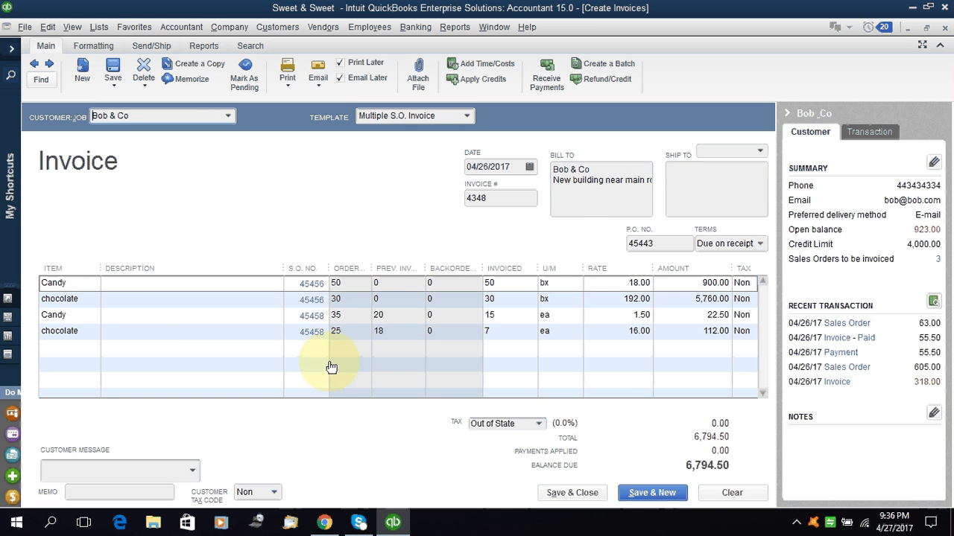
key(Escape)
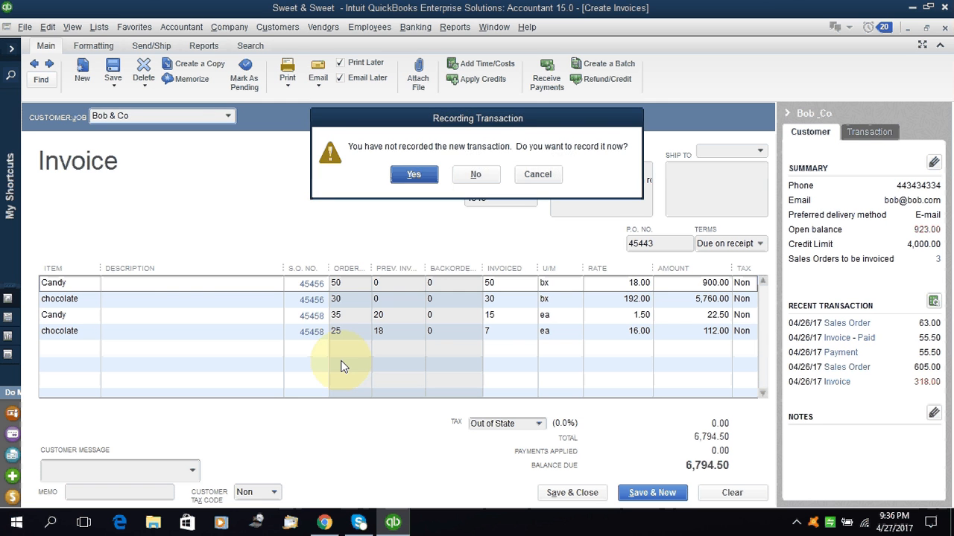
click(480, 172)
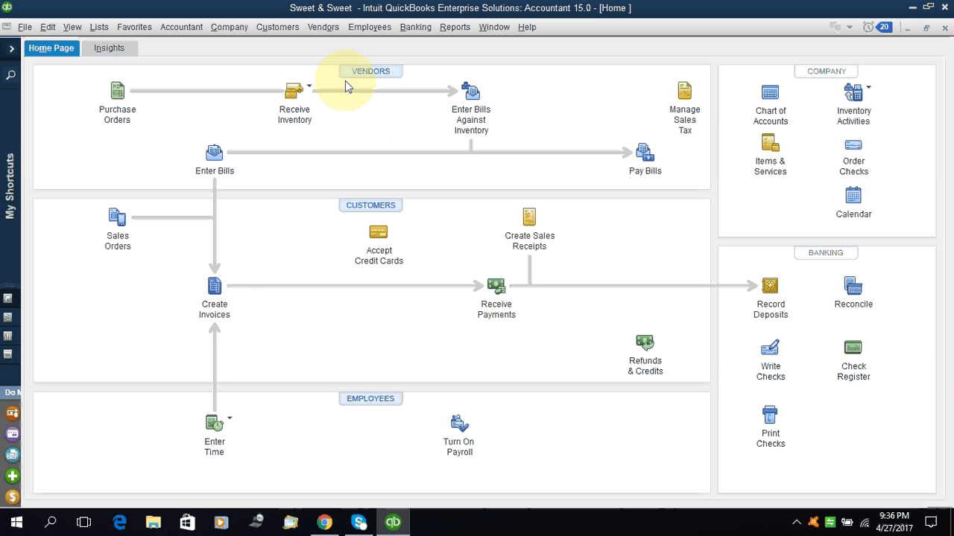
Try invoicing all of Bob & Co's 452.50 sales order on a new invoice, and discard it without recording.
click(214, 301)
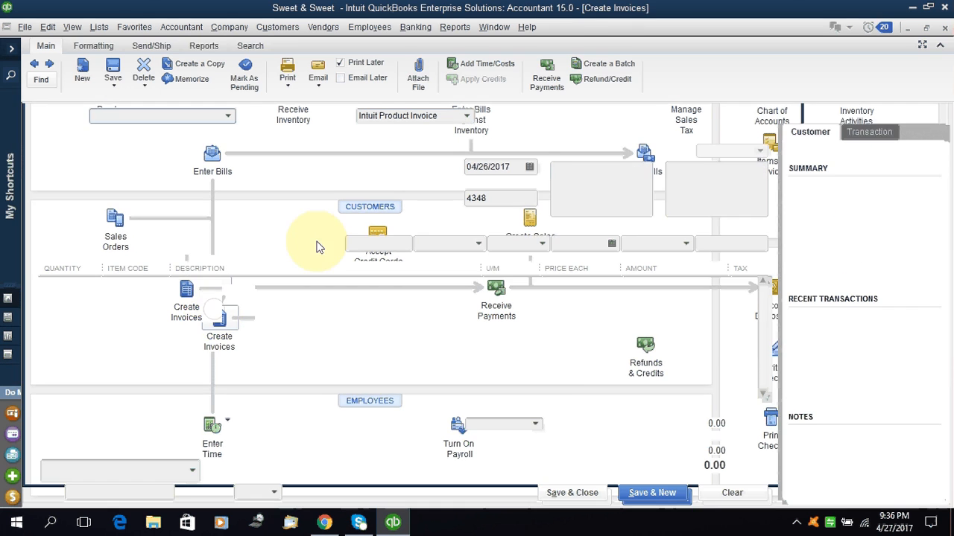
click(230, 117)
click(169, 164)
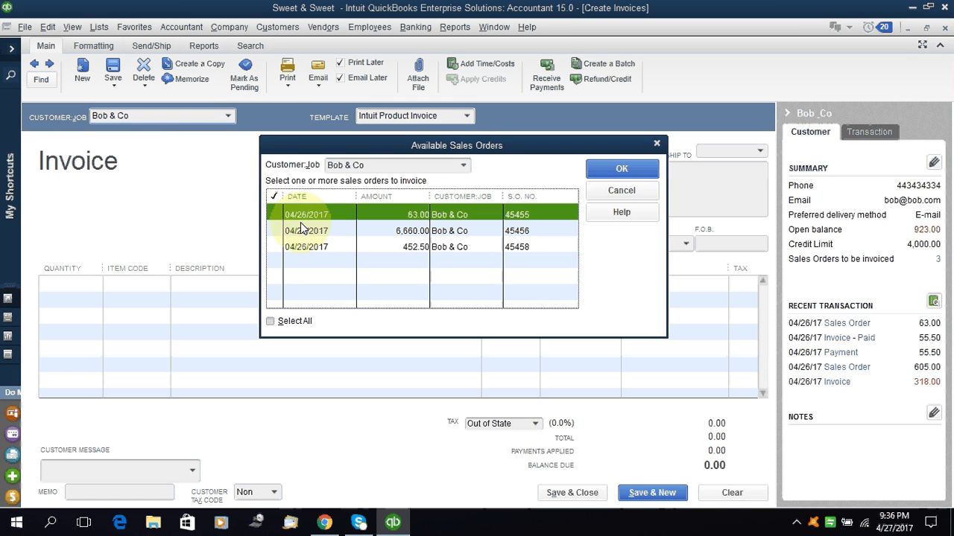
click(277, 232)
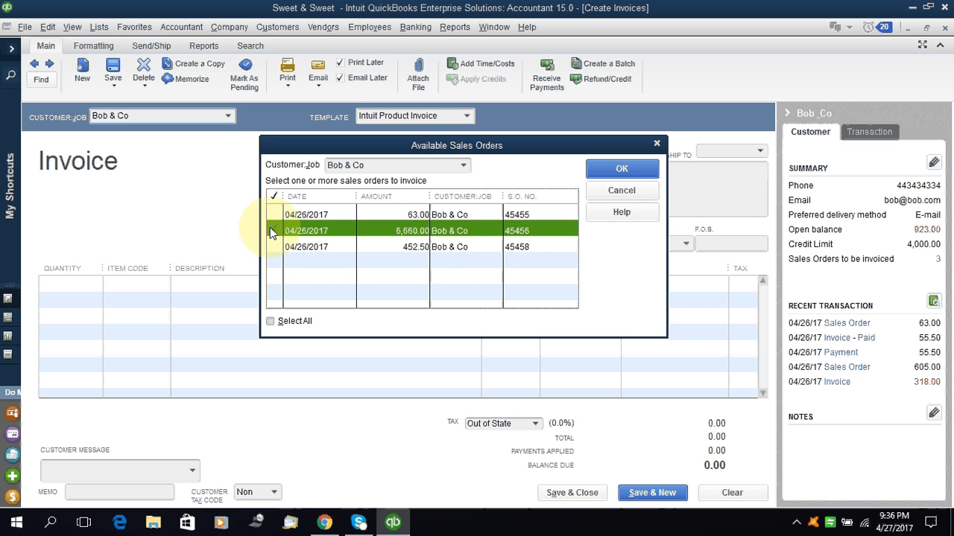
click(274, 247)
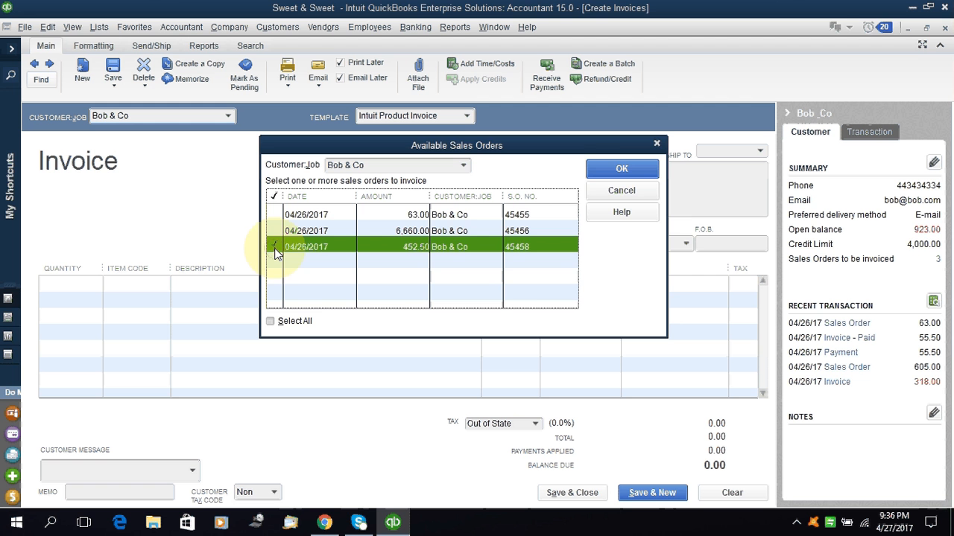
click(606, 176)
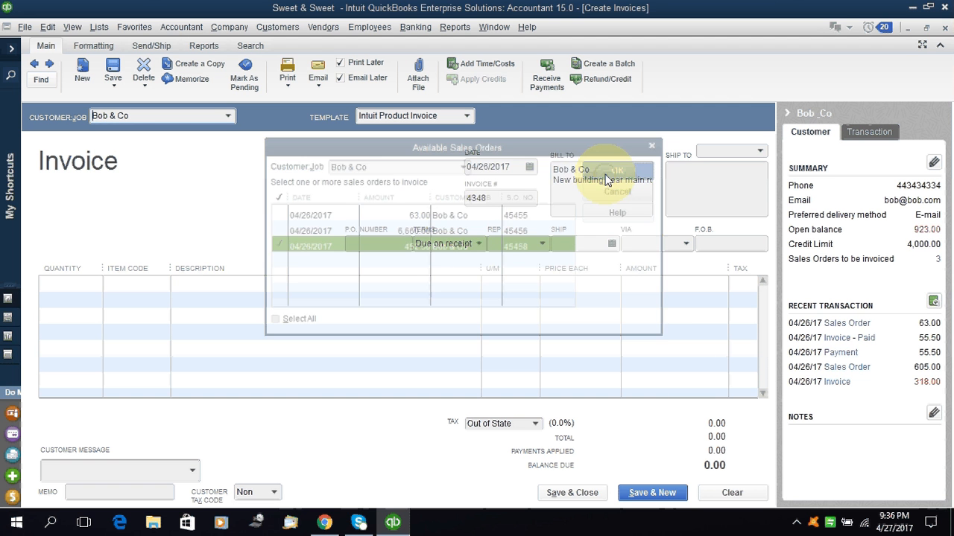
click(367, 269)
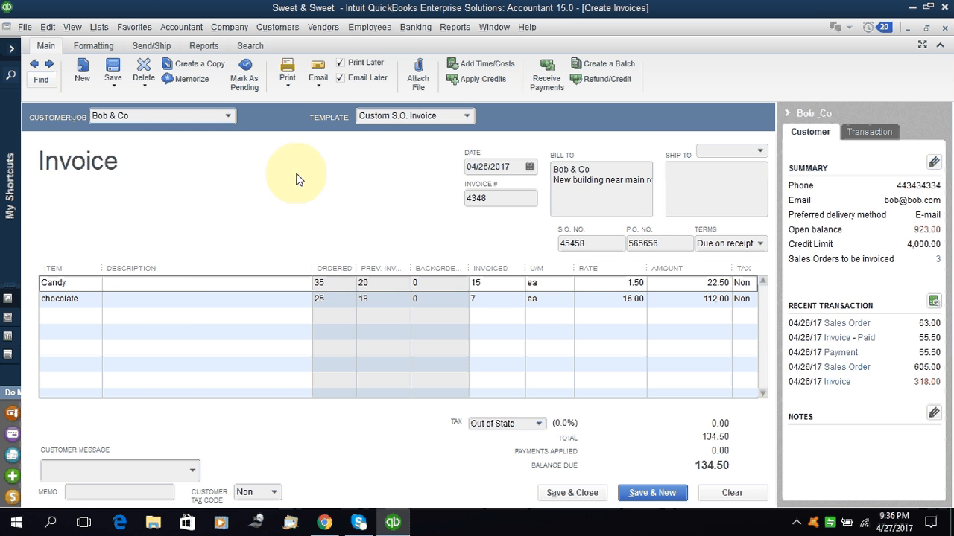
key(Escape)
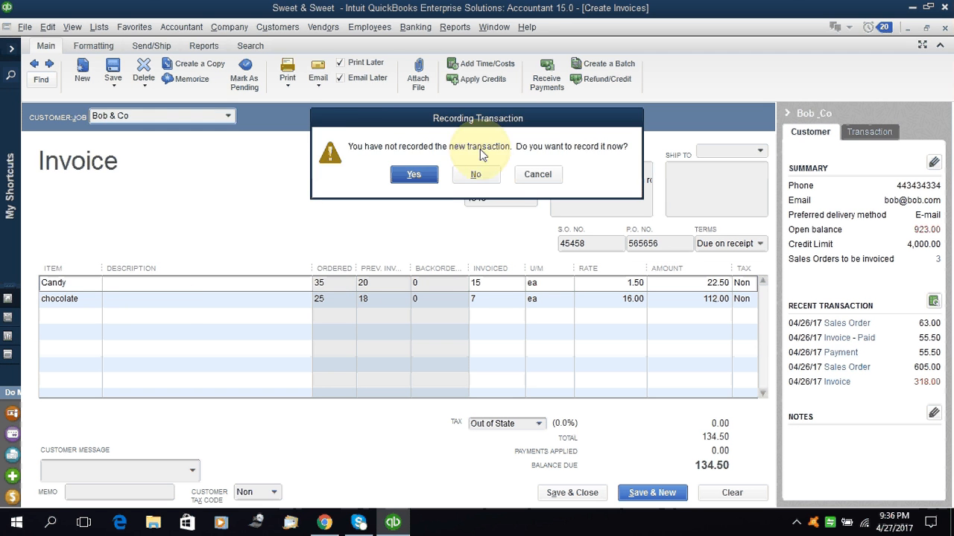
click(481, 175)
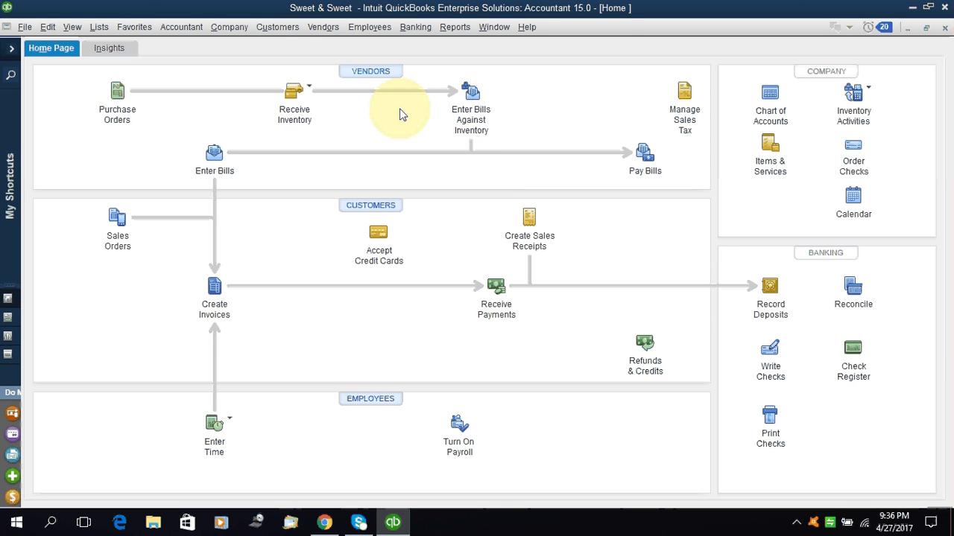
Review Bob & Co's customer record, the invoices list and the sales orders list in the Customer Center.
click(277, 29)
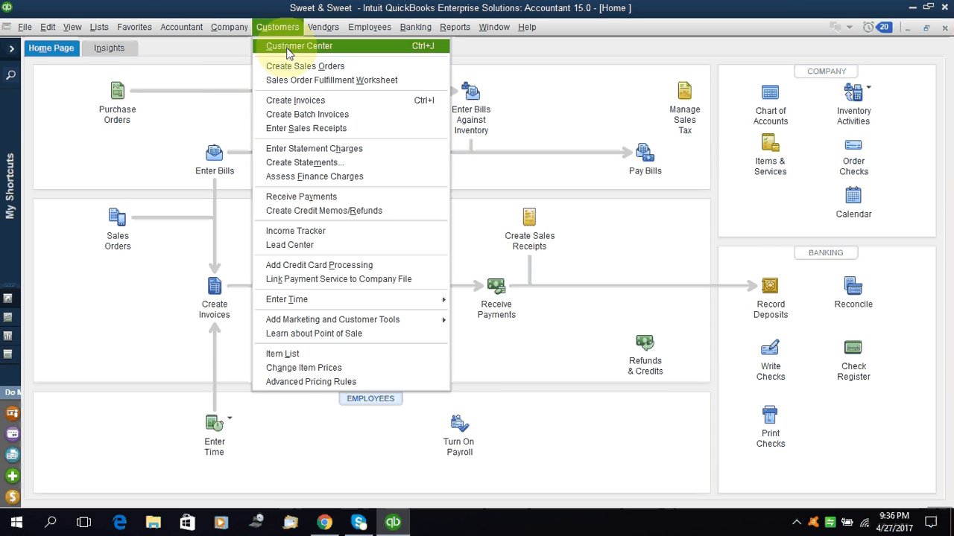
click(289, 48)
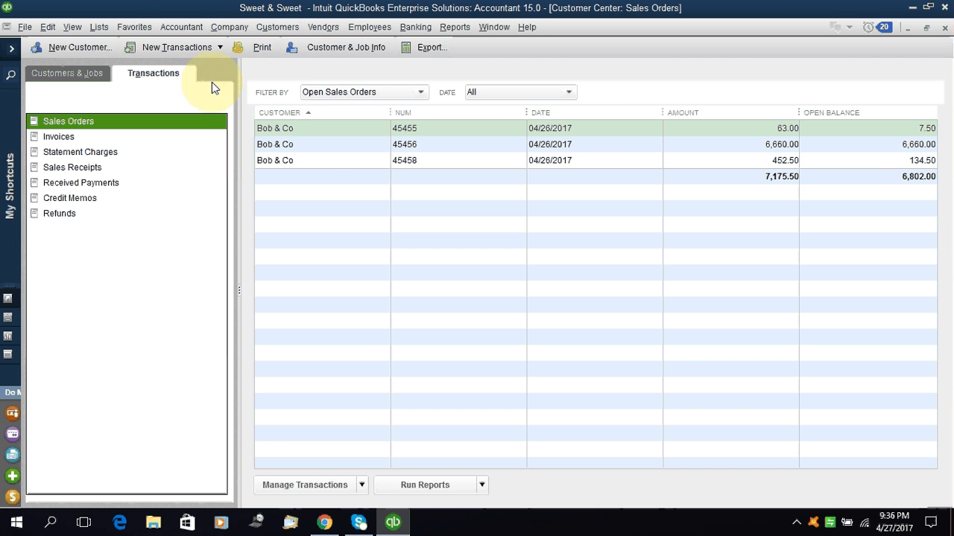
click(56, 78)
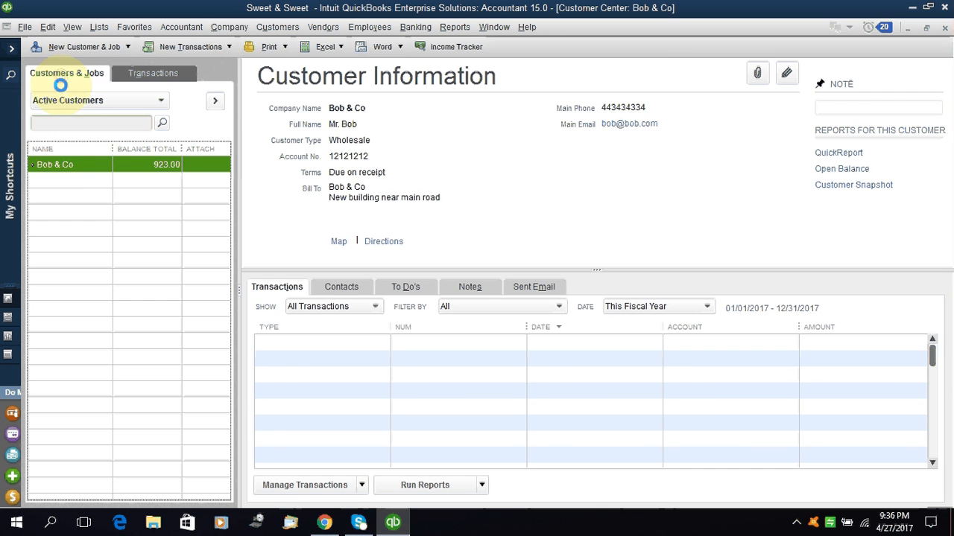
click(143, 77)
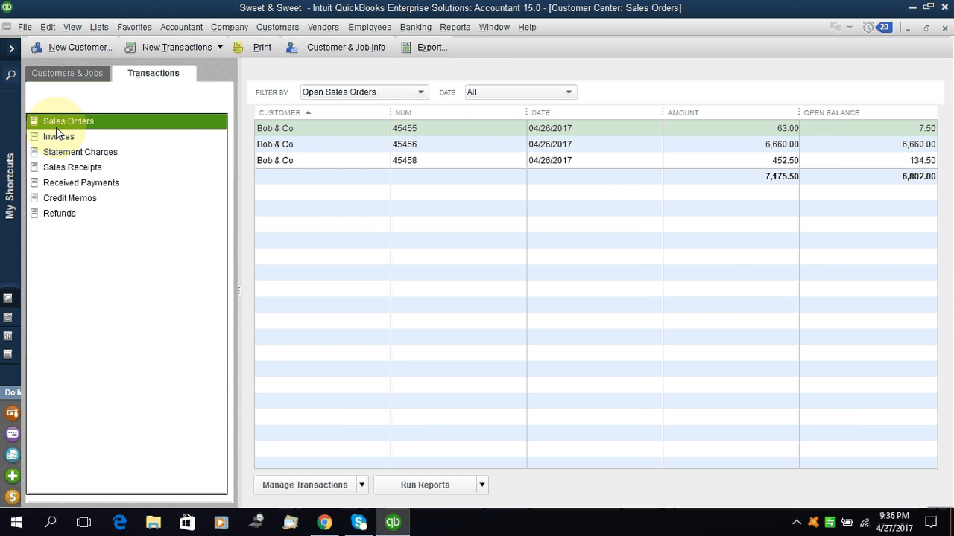
click(59, 138)
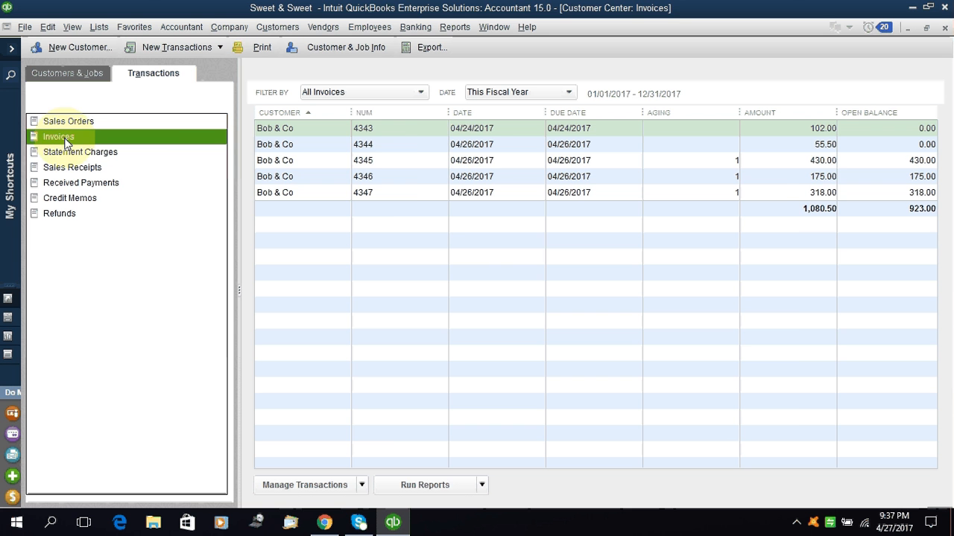
click(60, 122)
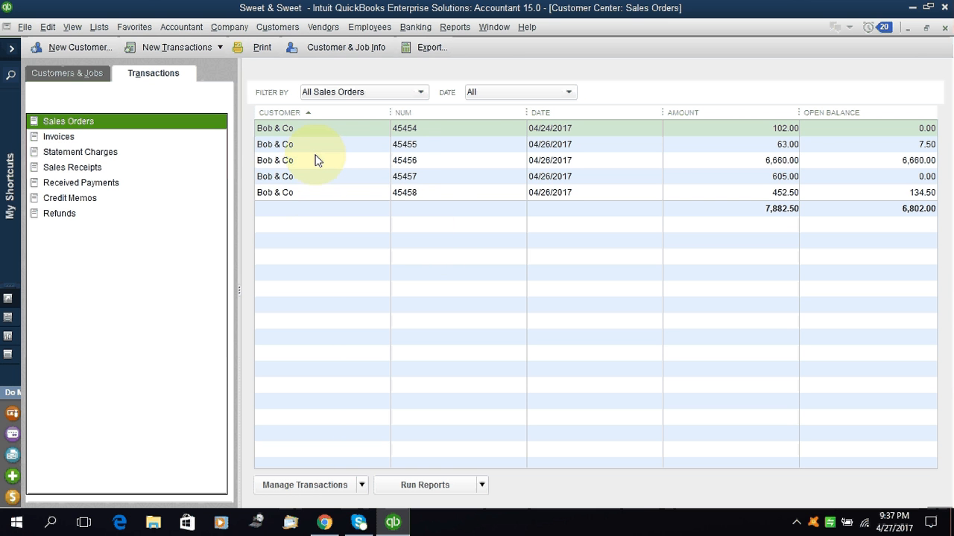
Filter the sales orders list to Open Sales Orders, and open Bob & Co's 452.50 order.
click(306, 193)
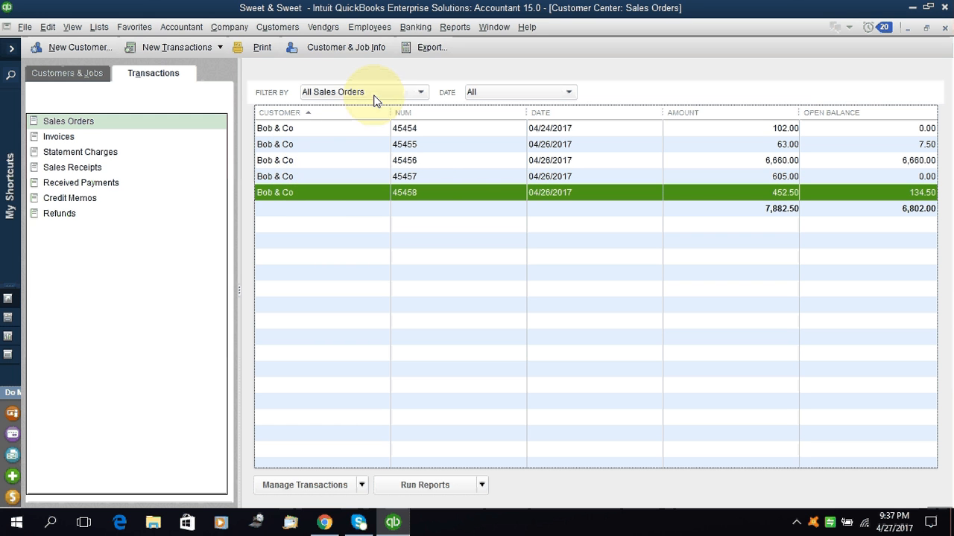
click(348, 95)
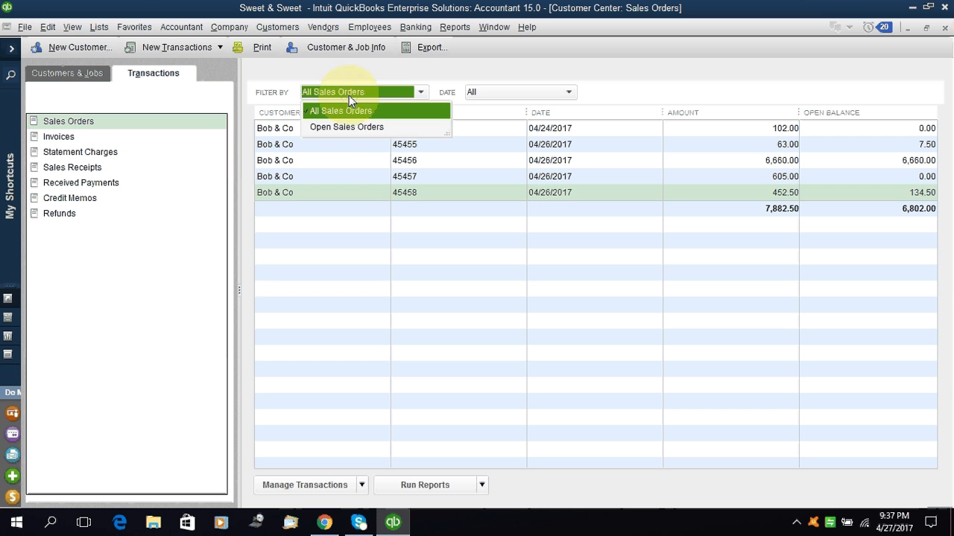
click(350, 129)
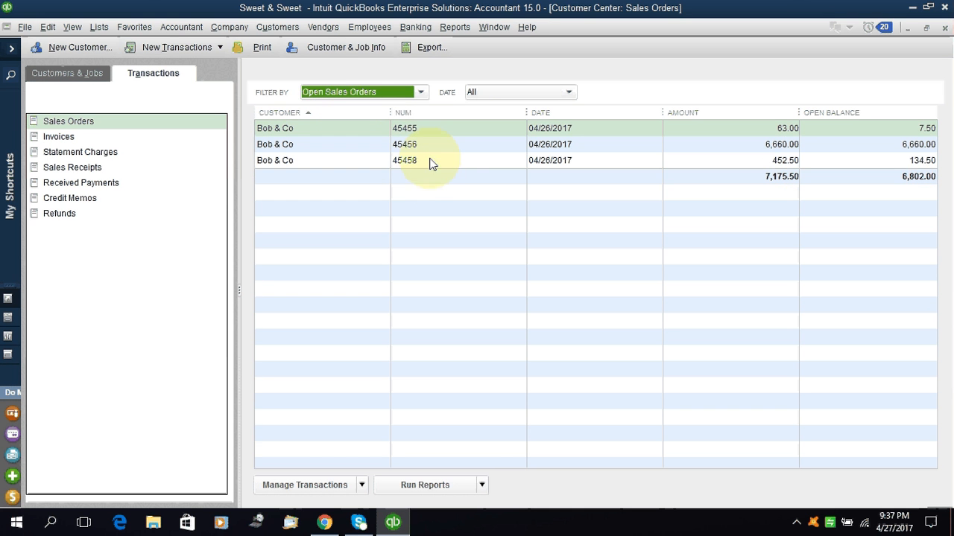
click(410, 146)
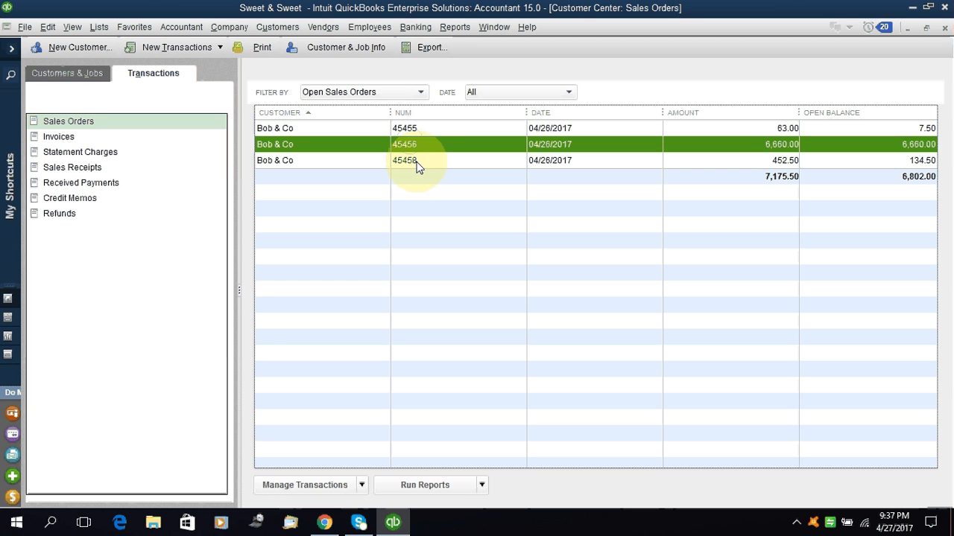
click(417, 162)
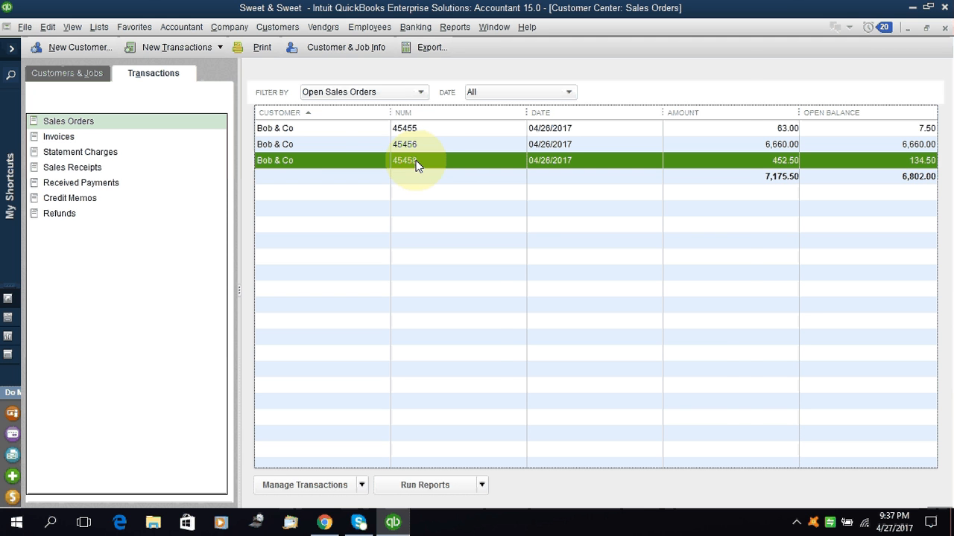
double_click(417, 162)
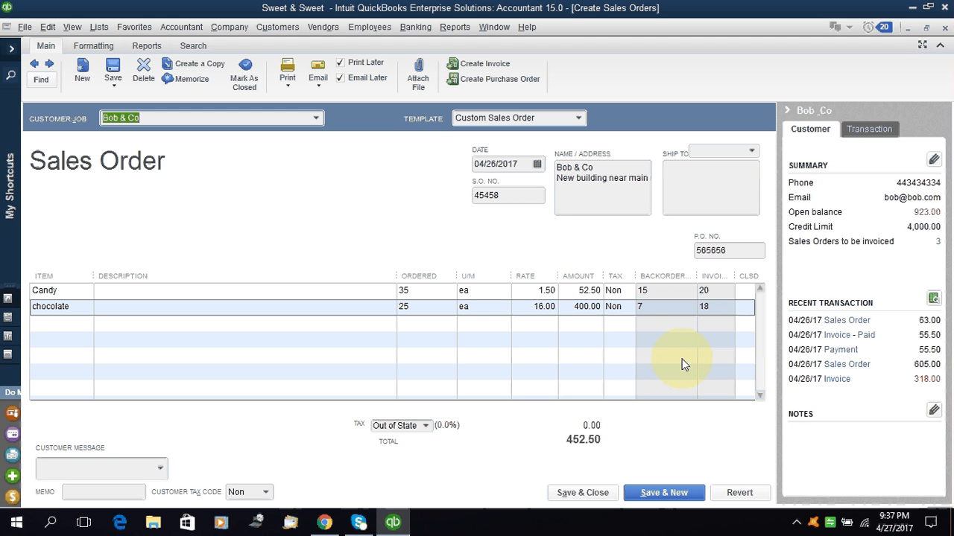
Mark the Candy and chocolate lines of the sales order as closed, and reopen both lines.
click(746, 292)
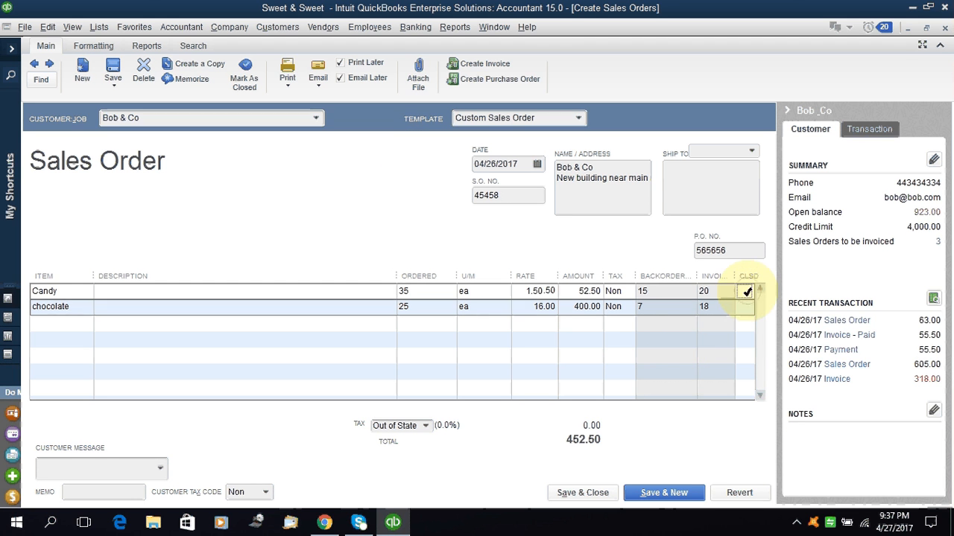
click(747, 306)
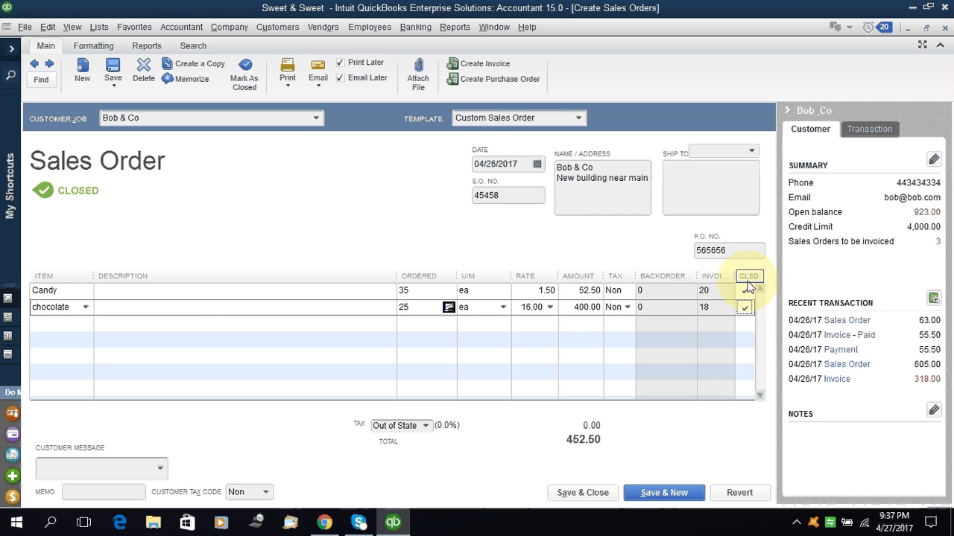
click(747, 290)
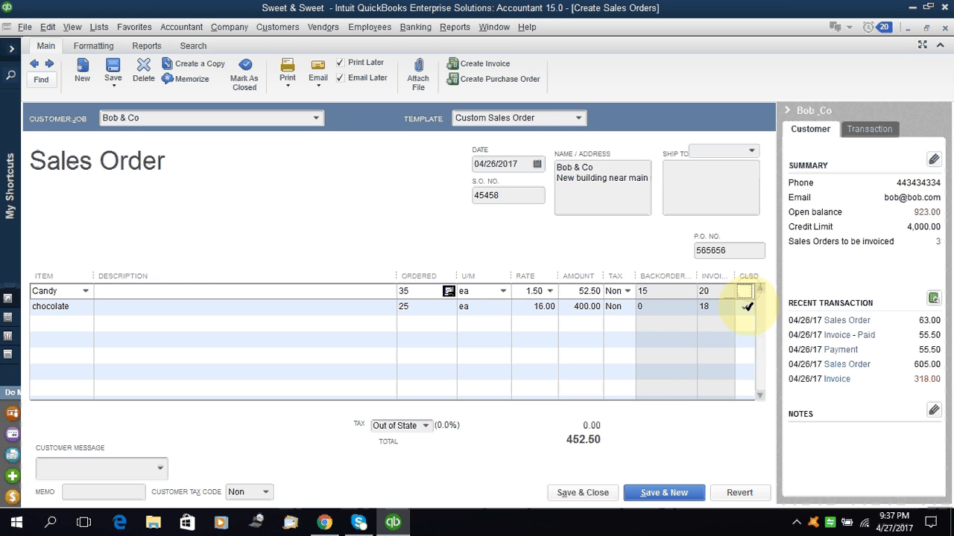
click(748, 307)
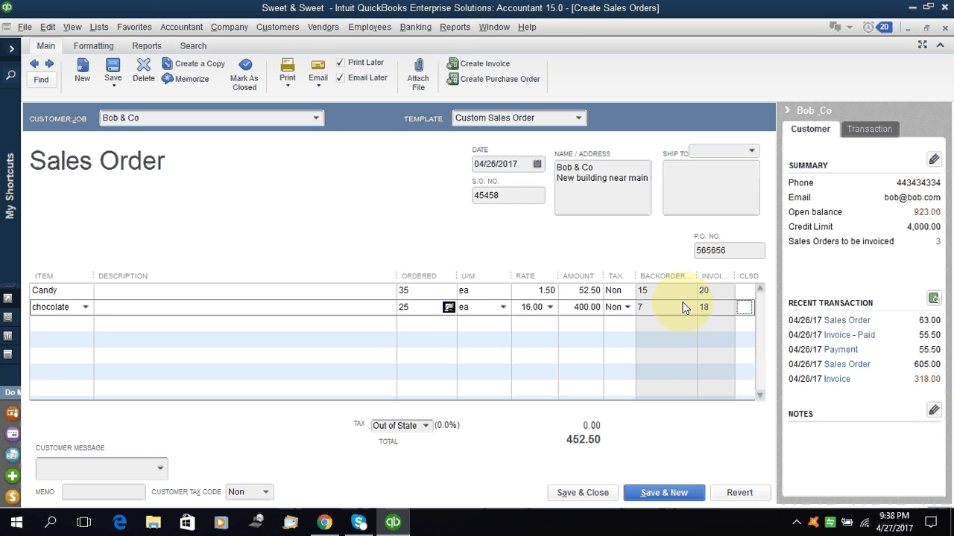
Create an invoice for all of the remaining sales order quantities, and save and close it.
click(496, 66)
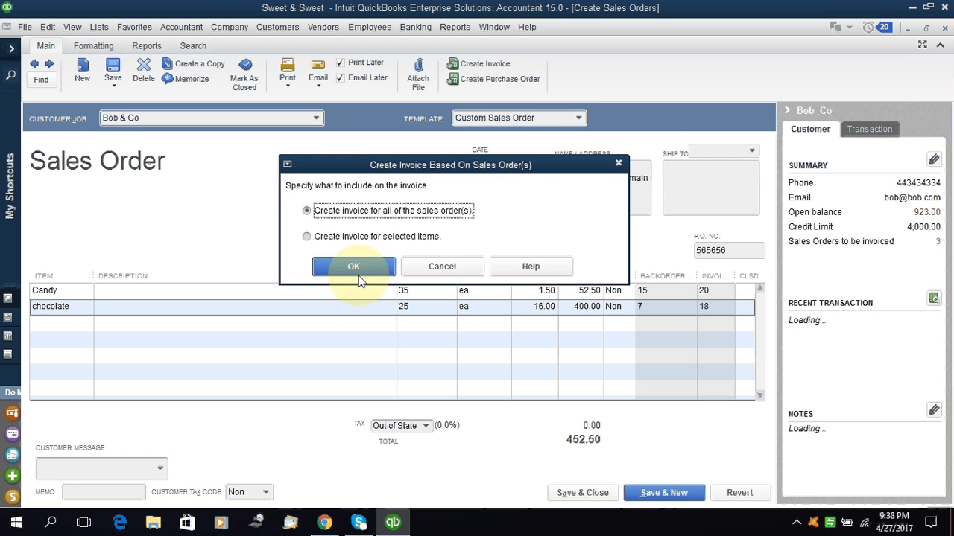
click(359, 266)
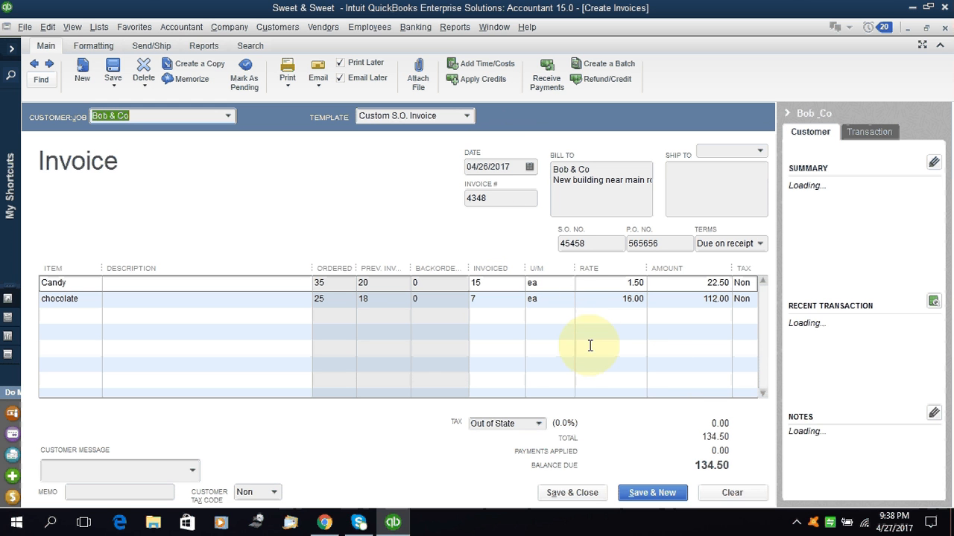
click(573, 493)
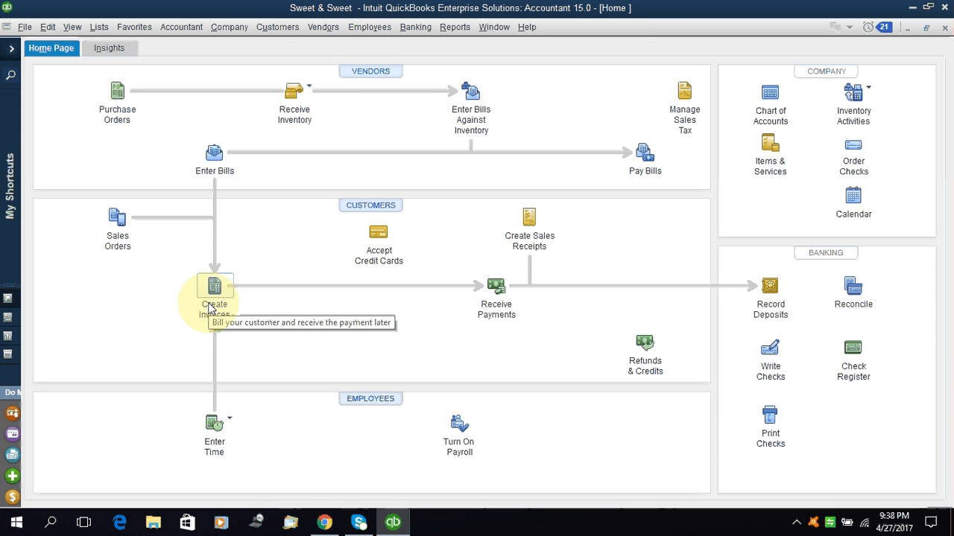
click(268, 30)
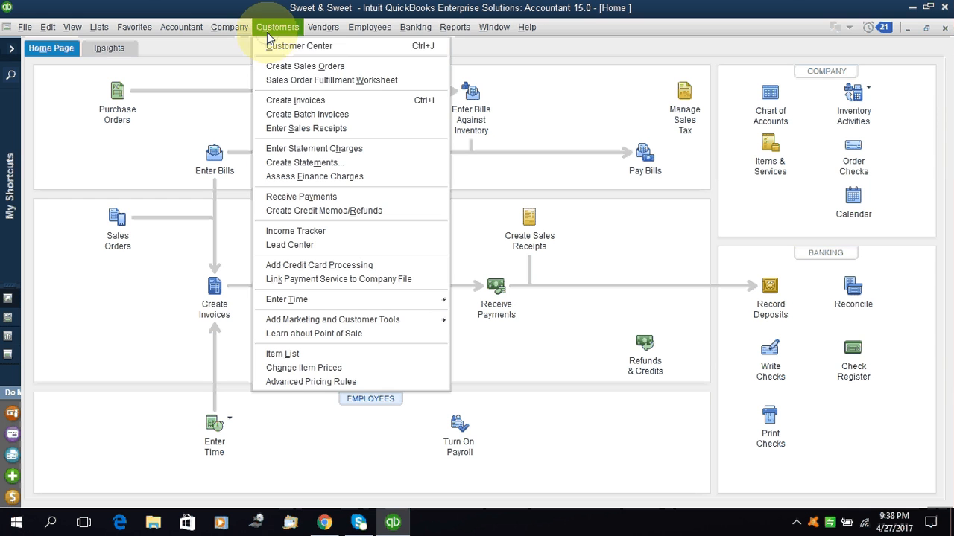
click(296, 100)
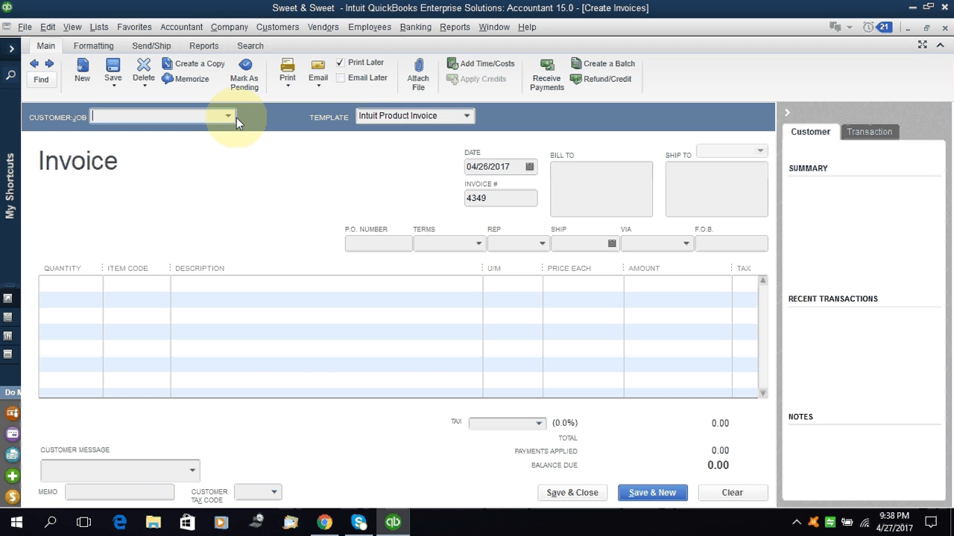
click(228, 115)
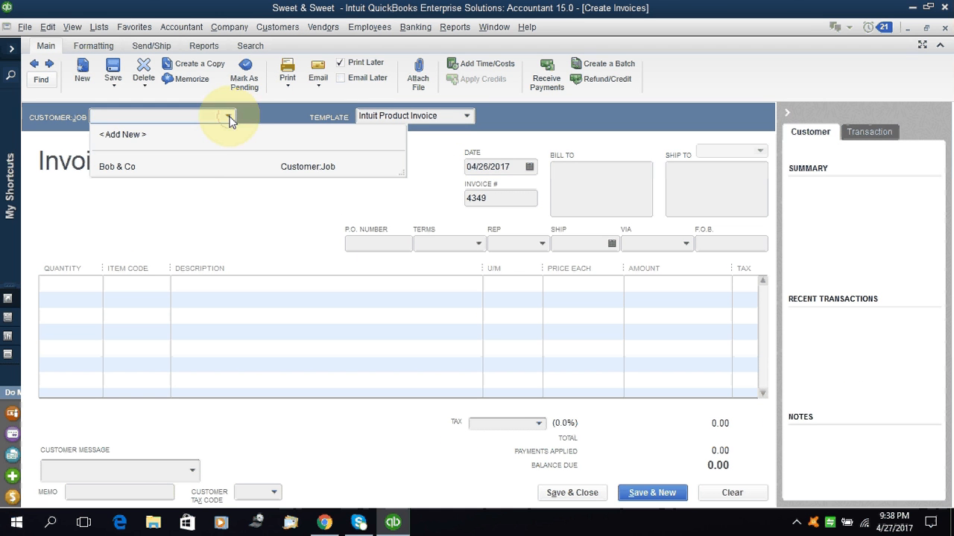
click(167, 166)
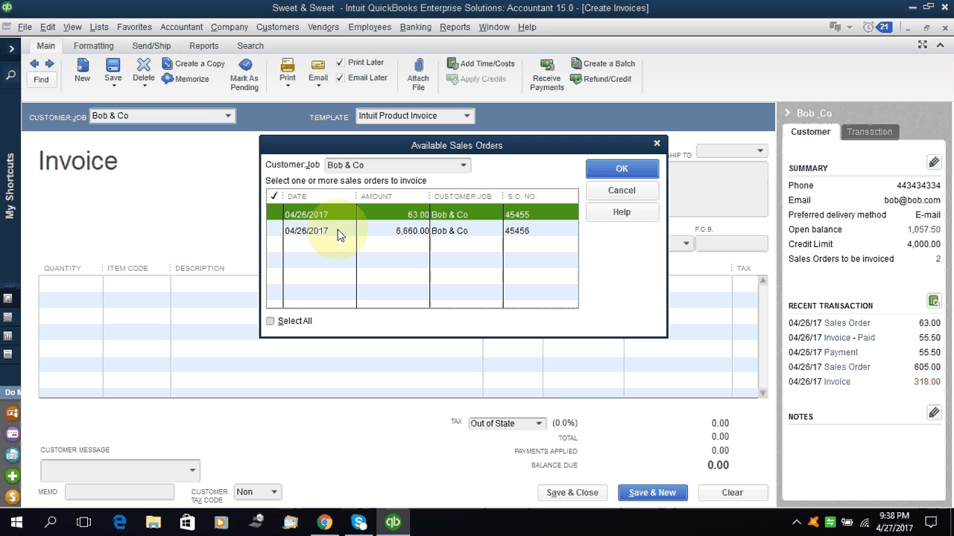
click(277, 216)
click(606, 171)
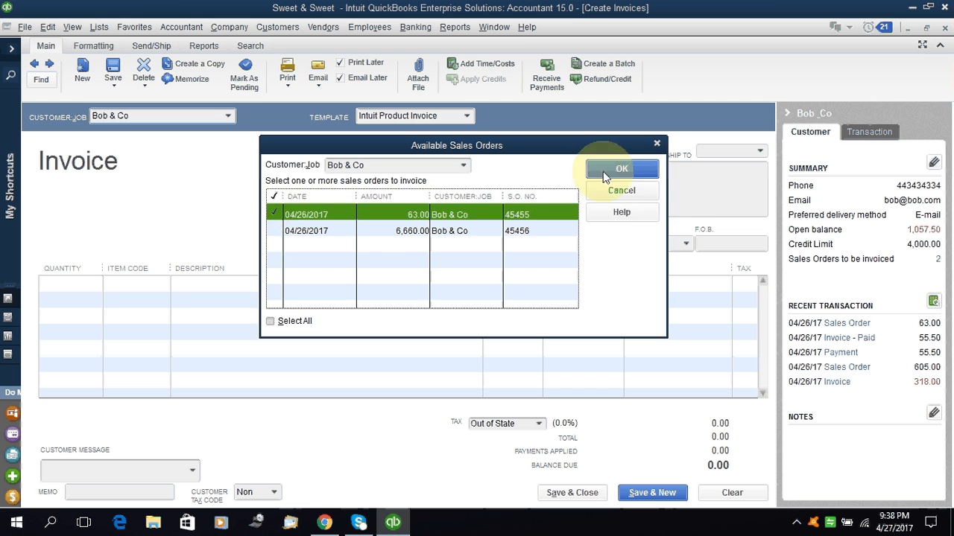
click(367, 266)
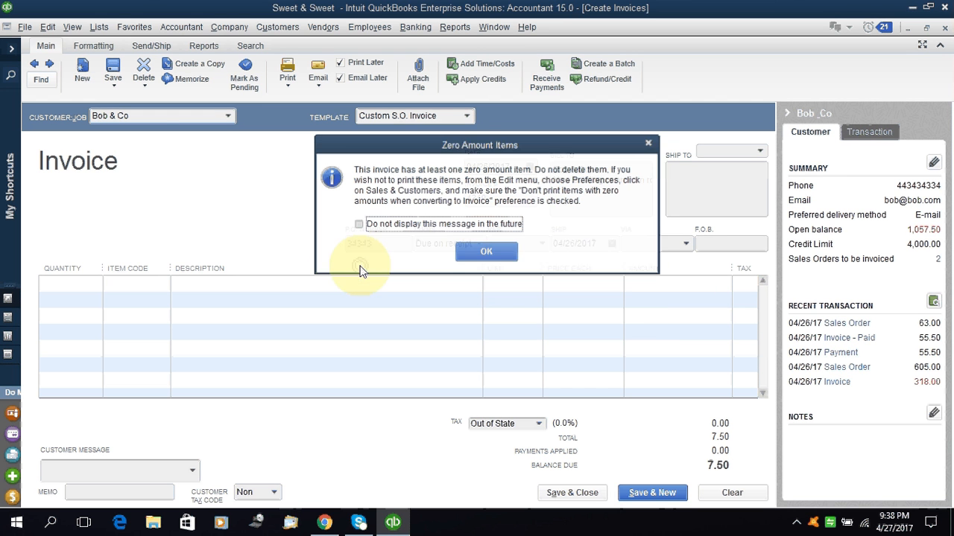
click(486, 250)
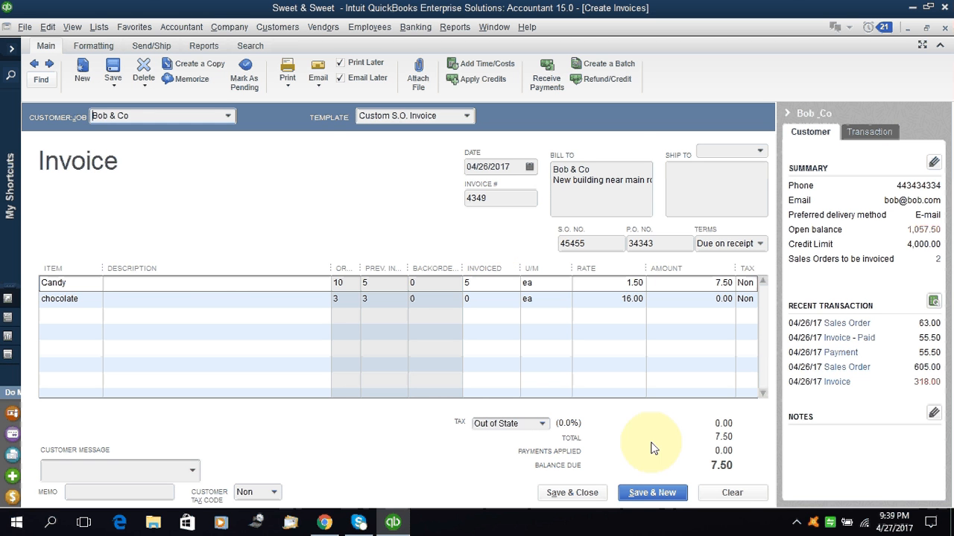
key(Escape)
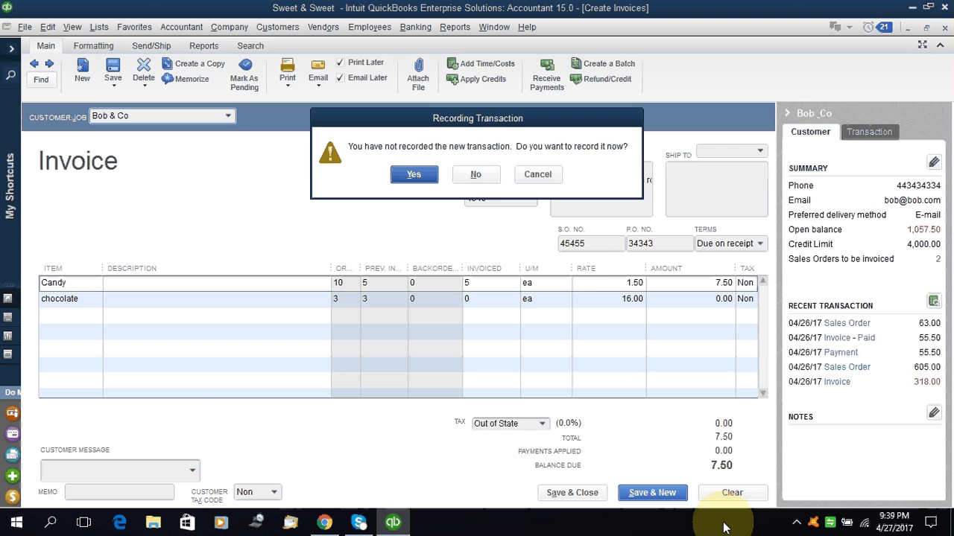
click(476, 178)
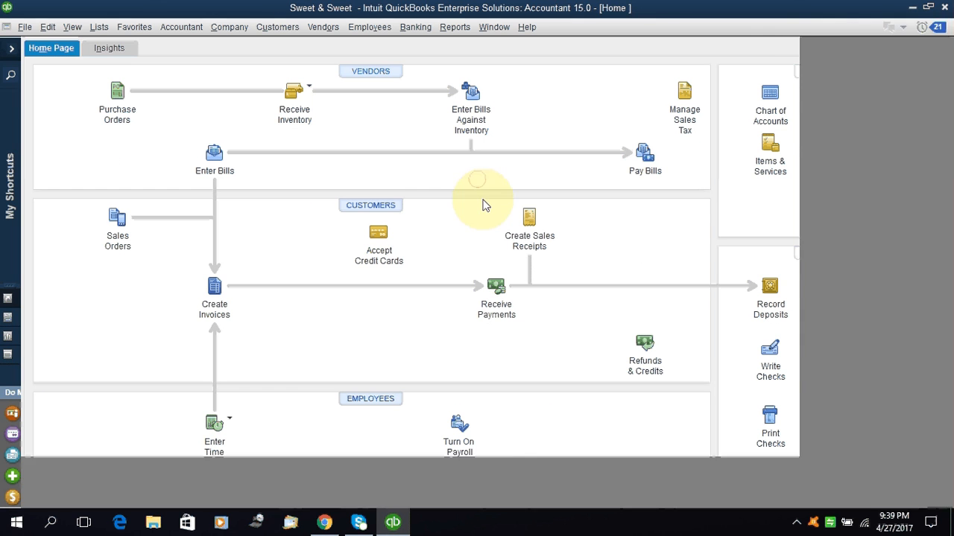
Start a new invoice for Bob & Co that includes all of the 6,660.00 sales order.
click(270, 28)
click(301, 101)
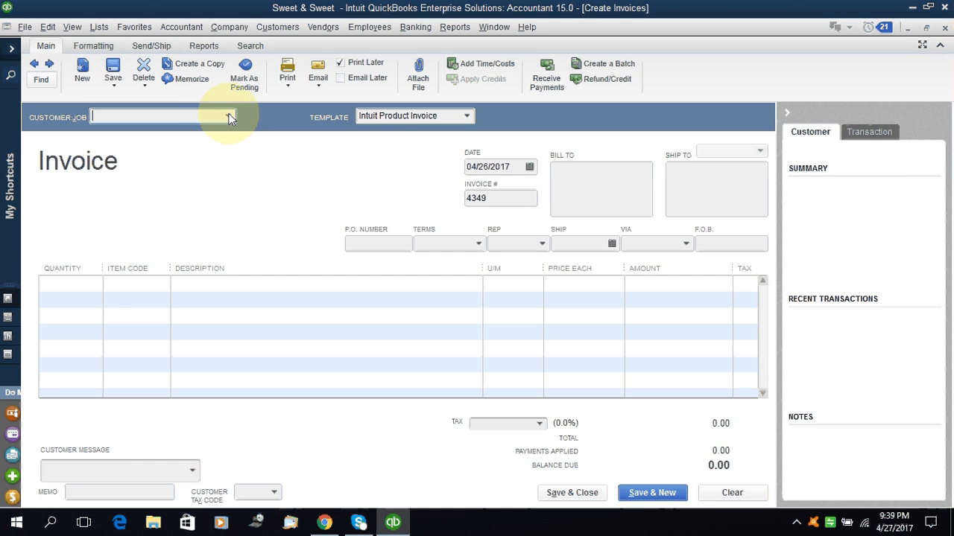
click(227, 115)
click(198, 167)
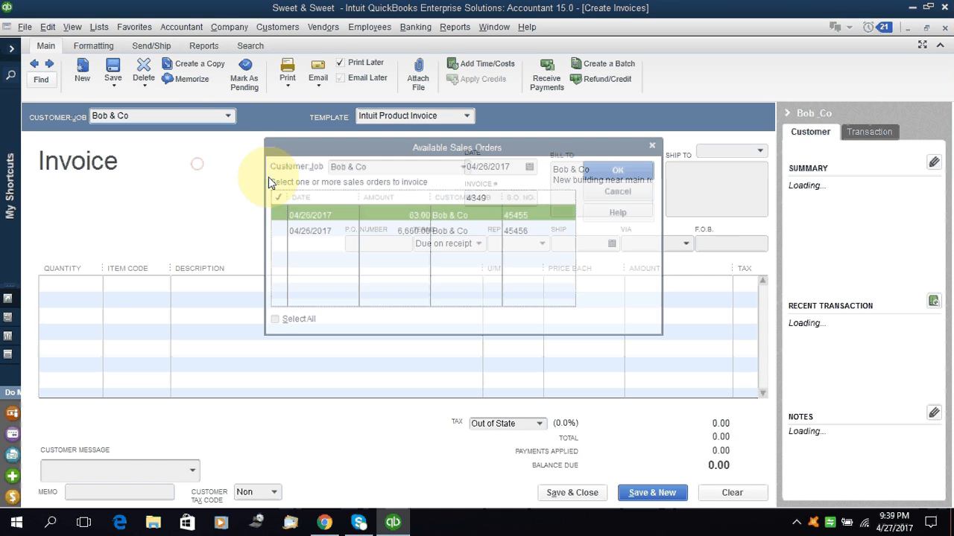
click(432, 232)
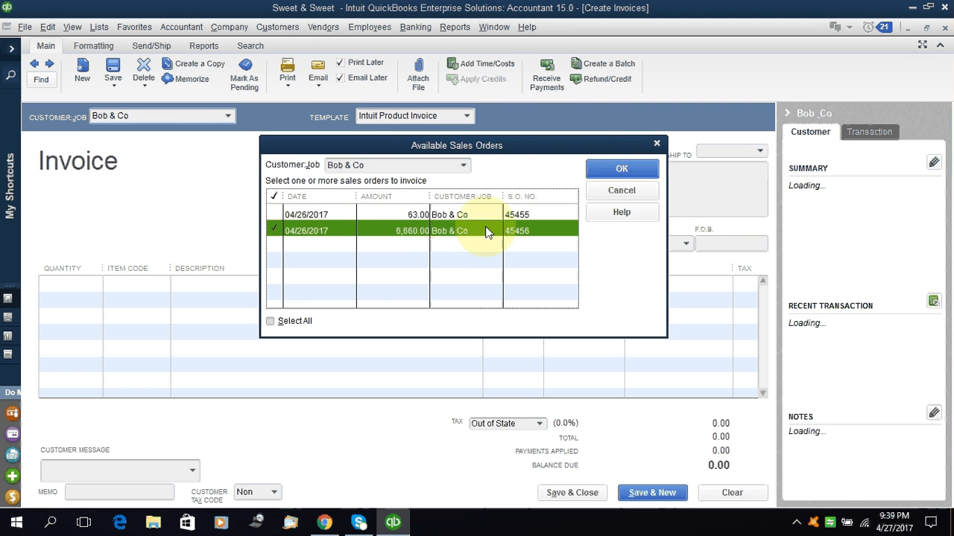
click(600, 170)
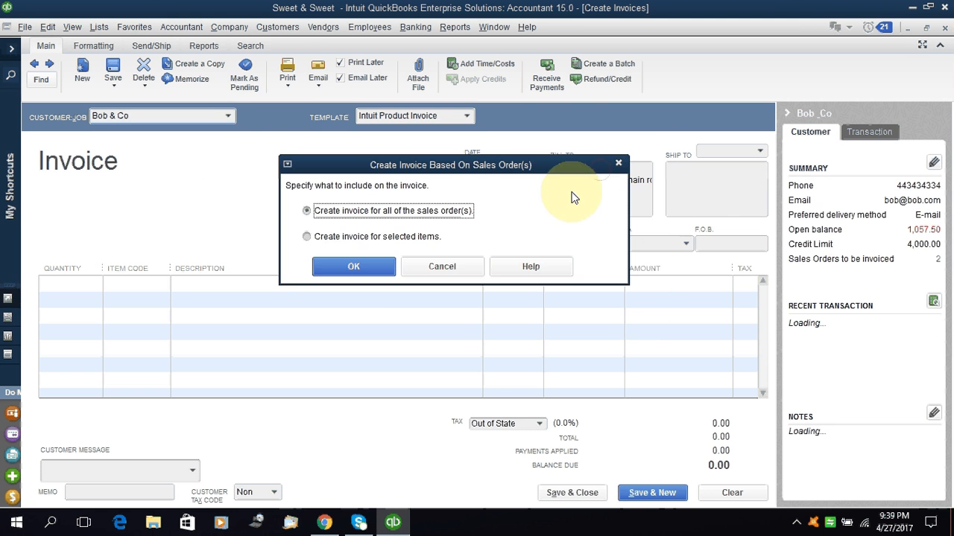
click(354, 266)
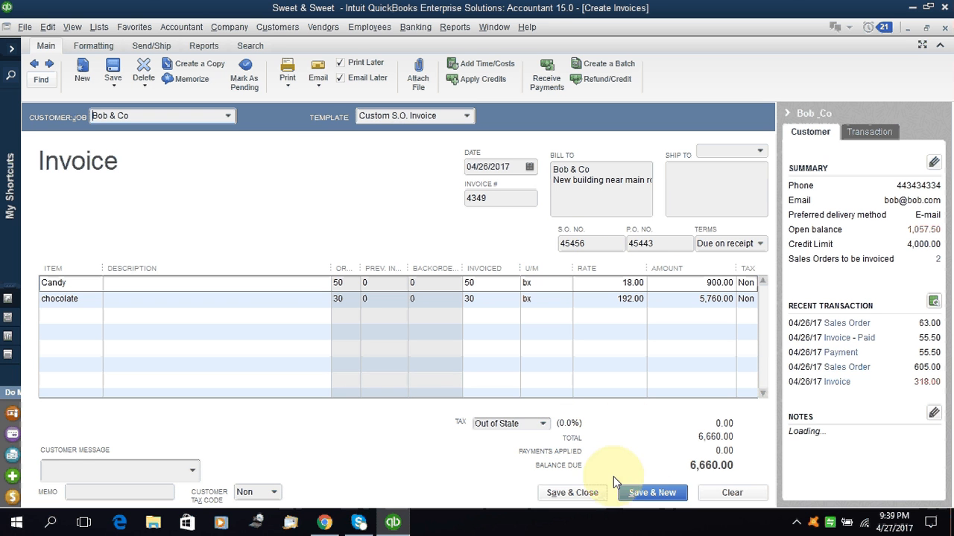
Preview the printed invoice, examine its Candy and chocolate lines up close, and close the preview.
click(289, 83)
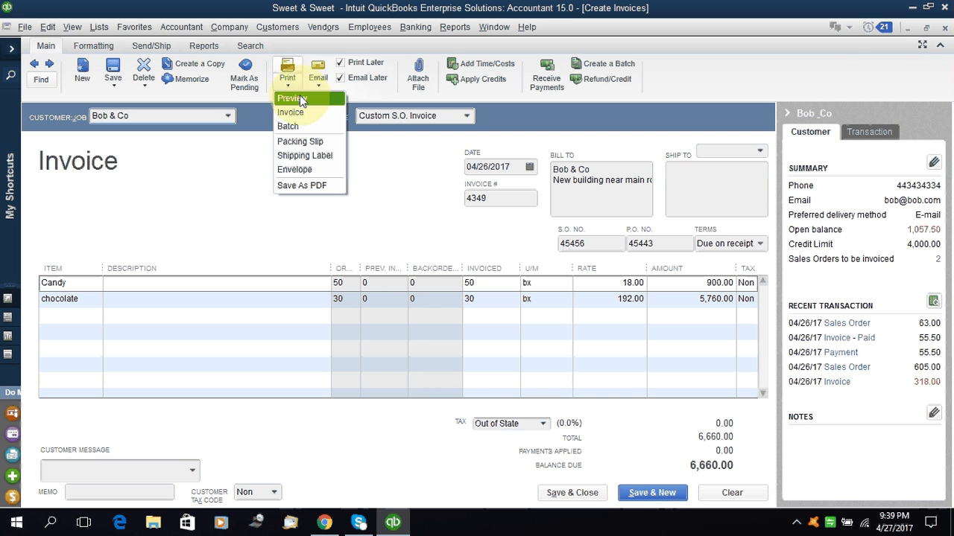
click(298, 97)
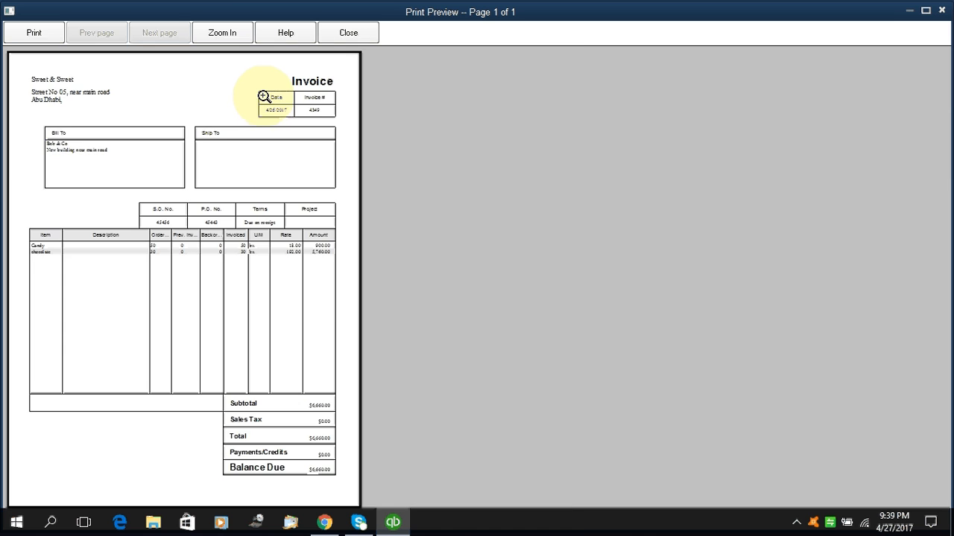
click(264, 97)
click(264, 97)
click(263, 97)
click(264, 97)
click(293, 264)
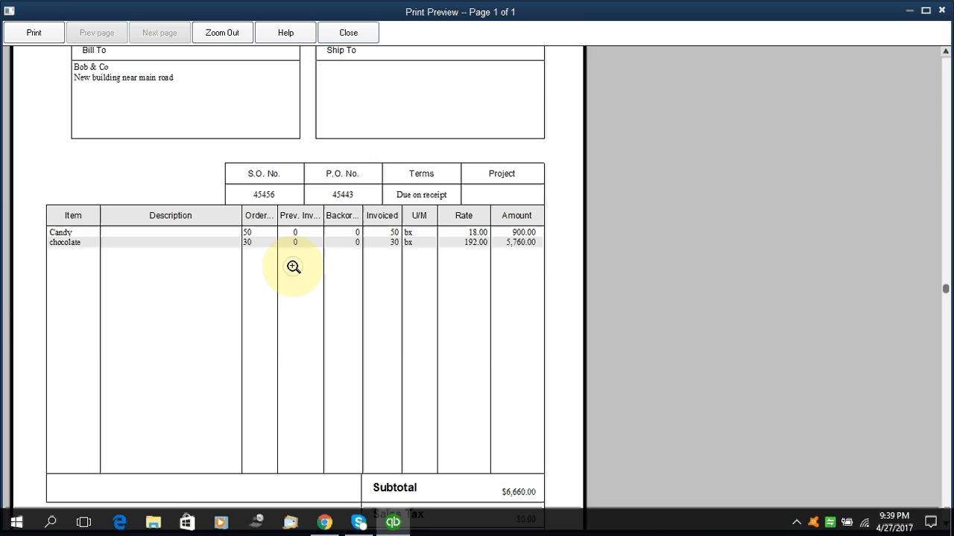
key(Escape)
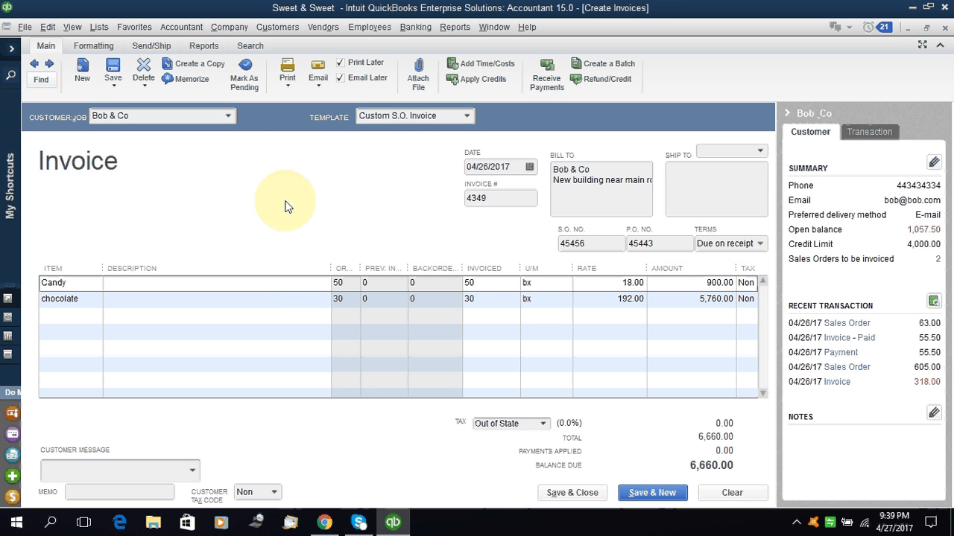
Save and close the invoice, agreeing to exceed Bob & Co's credit limit.
click(563, 496)
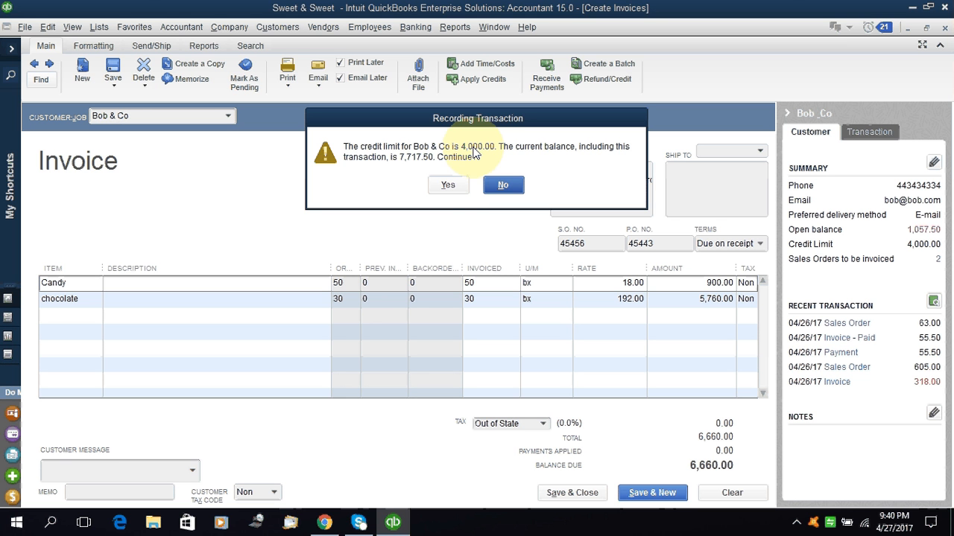
click(447, 192)
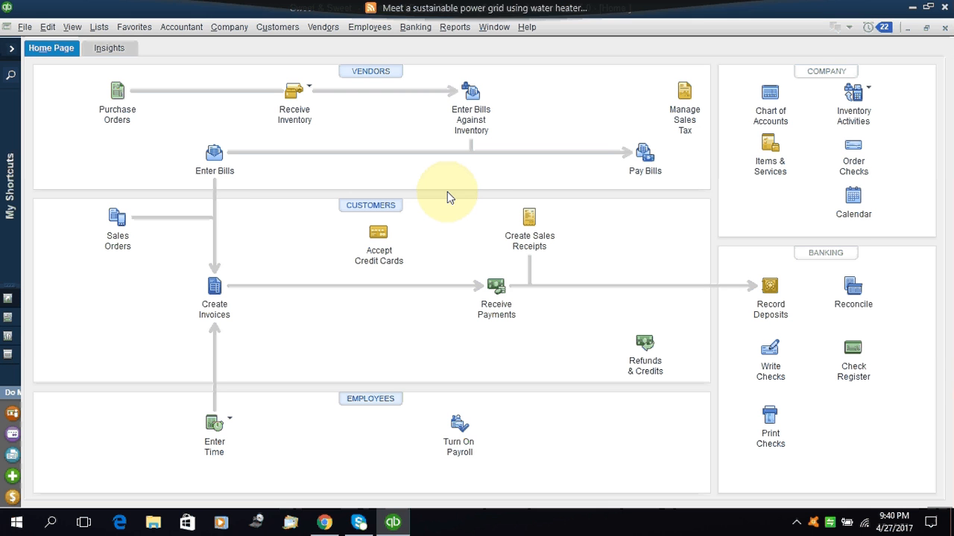
click(527, 175)
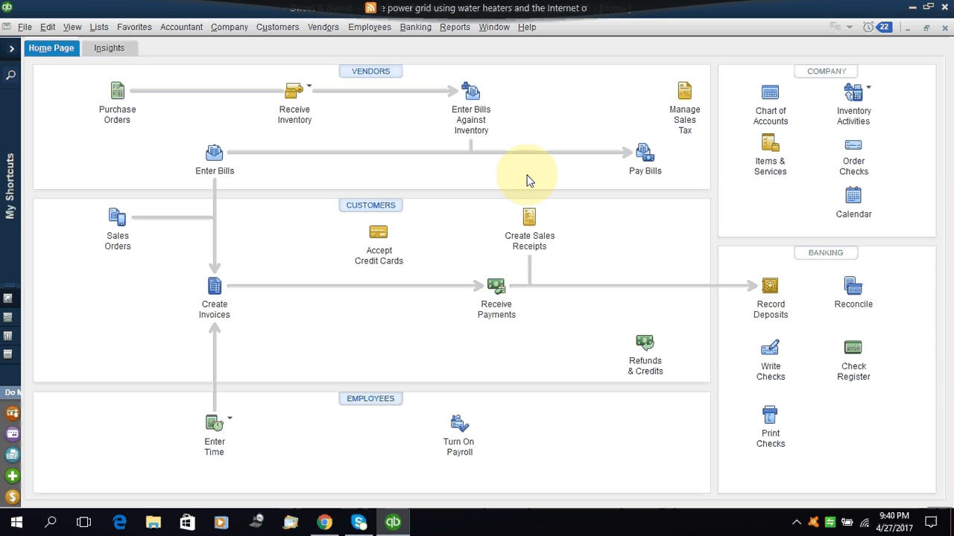